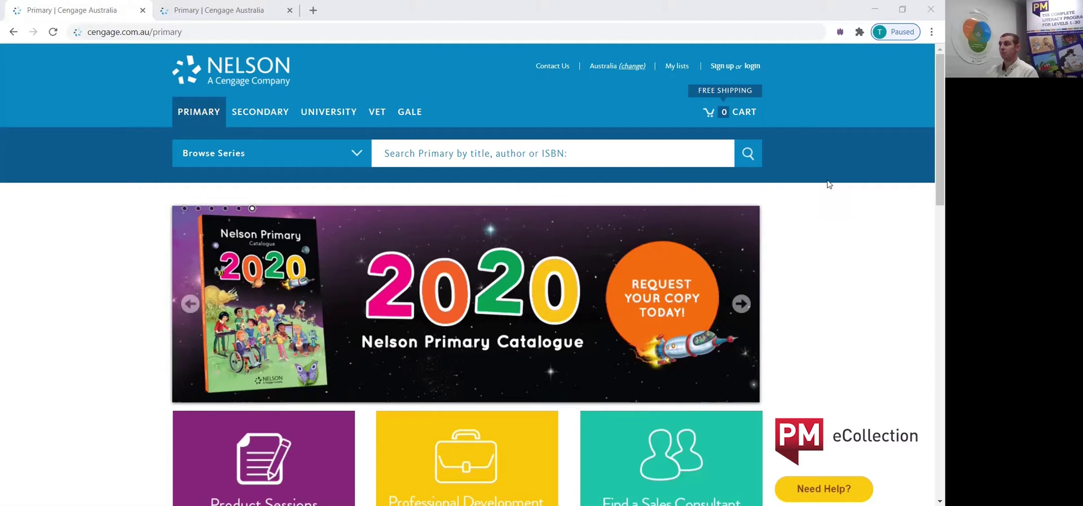
- Log in and create a teacher profile with the teacher's first name, last name and email, then check its entry in the teacher list
{"action": "left_click", "coordinate": [753, 67]}
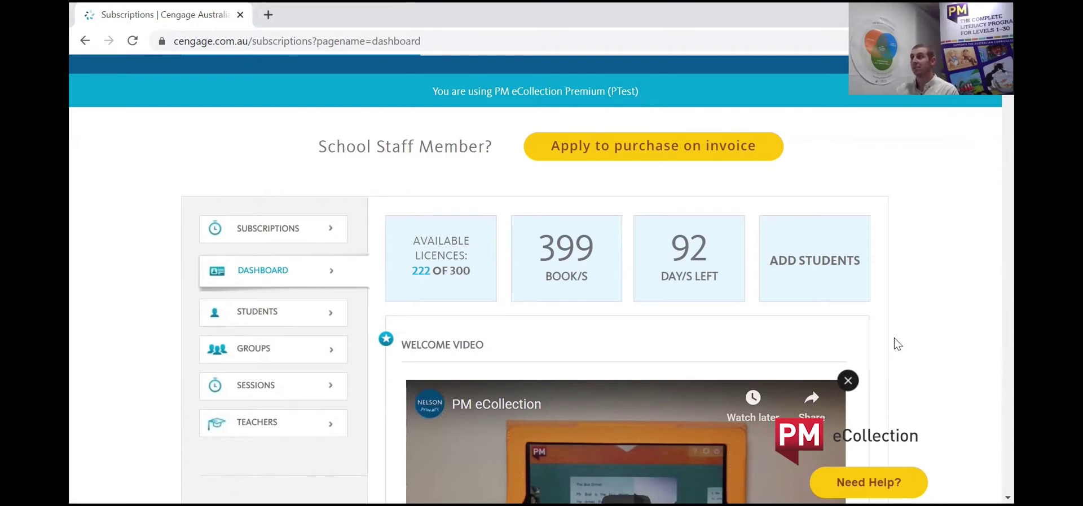
{"action": "left_click", "coordinate": [241, 427]}
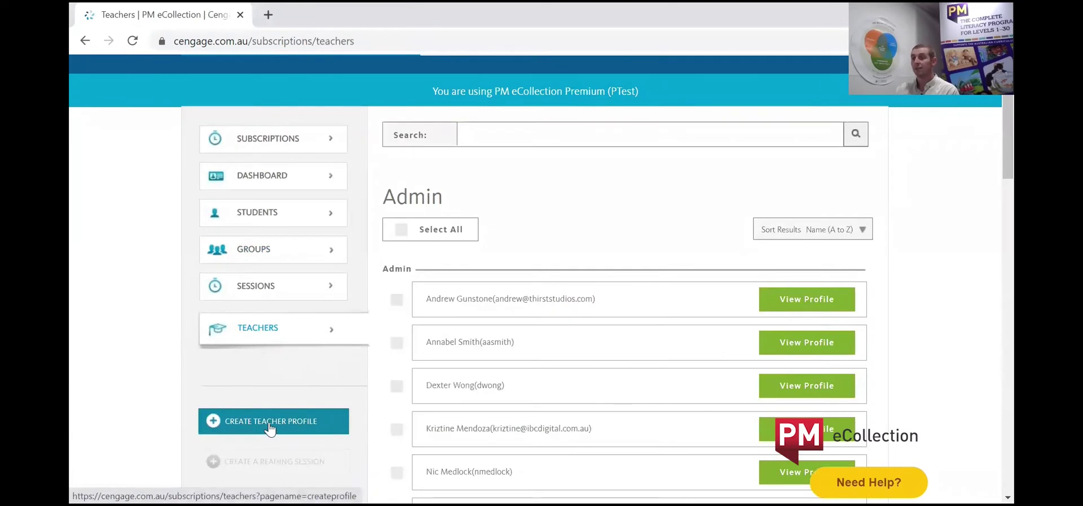
{"action": "left_click", "coordinate": [269, 427]}
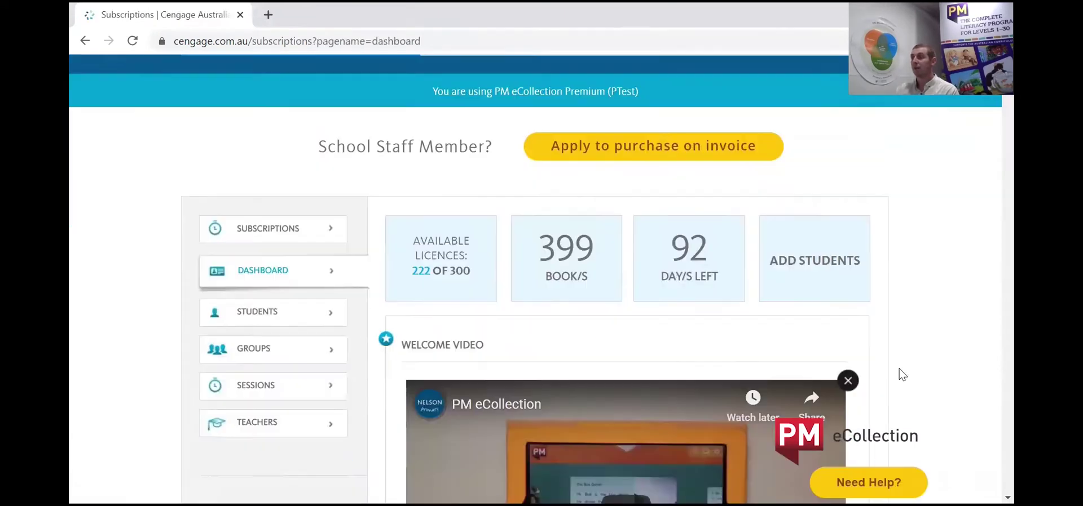
{"action": "type", "text": "Tom"}
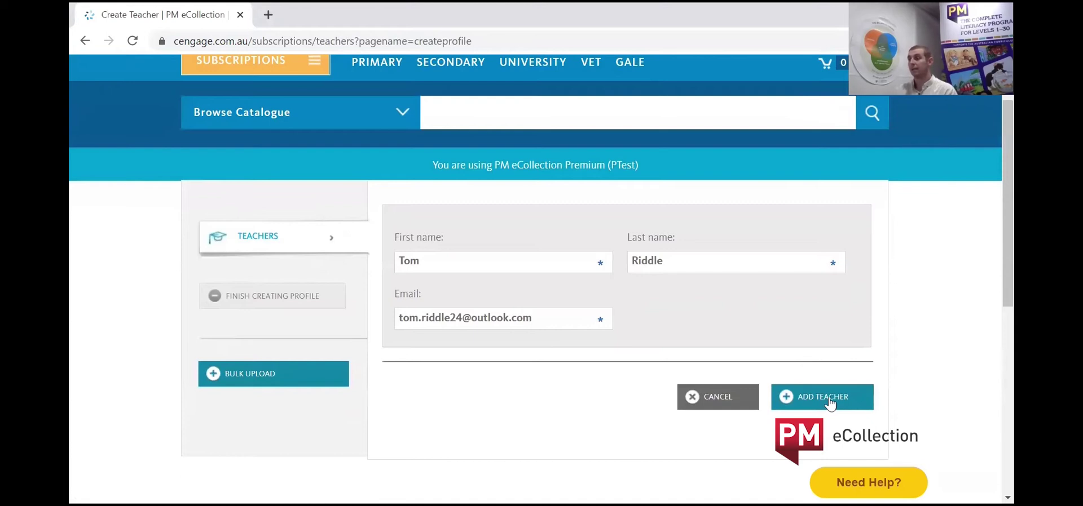
{"action": "left_click", "coordinate": [829, 402]}
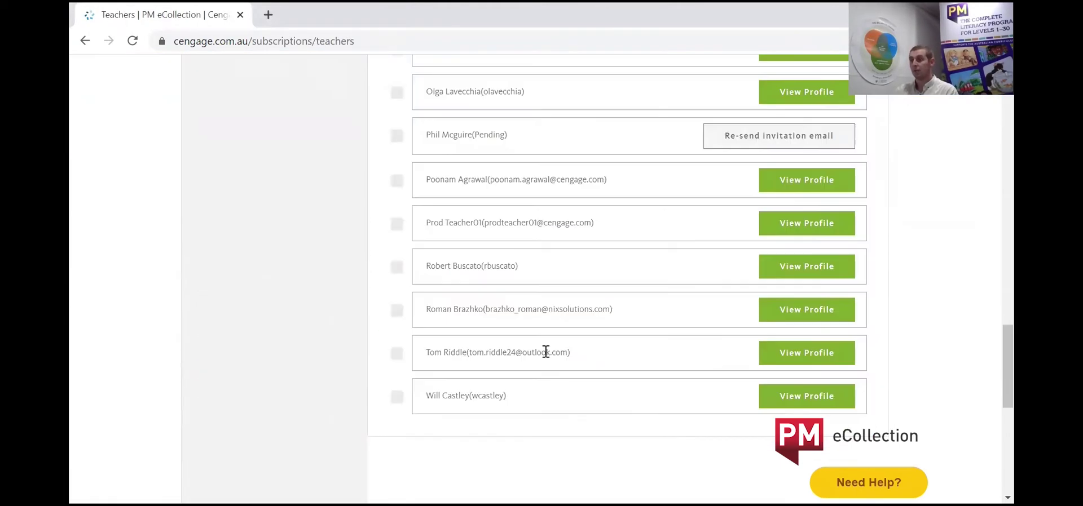
{"action": "left_click_drag", "start_coordinate": [428, 353], "coordinate": [584, 354]}
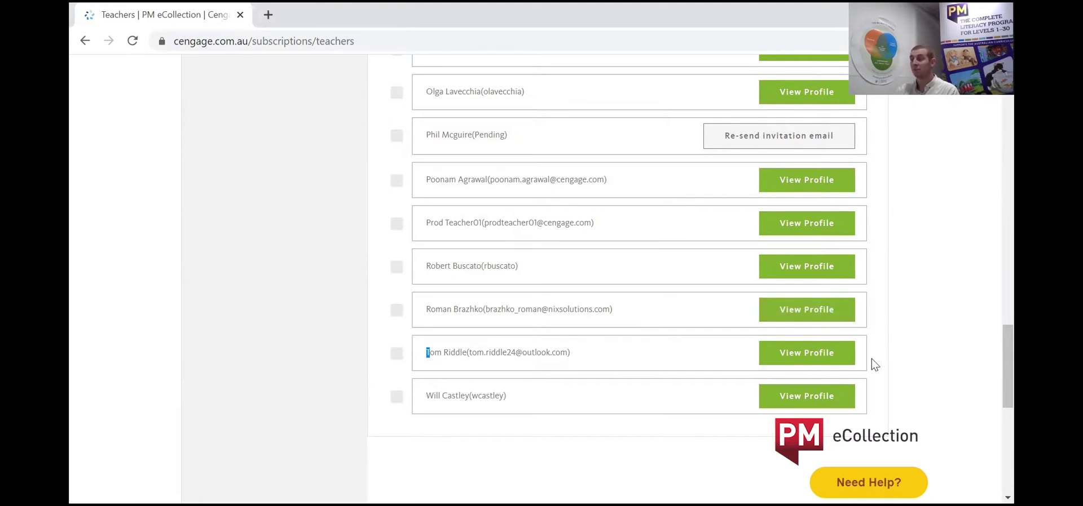
{"action": "scroll", "coordinate": [766, 224], "scroll_direction": "up", "scroll_amount": 1}
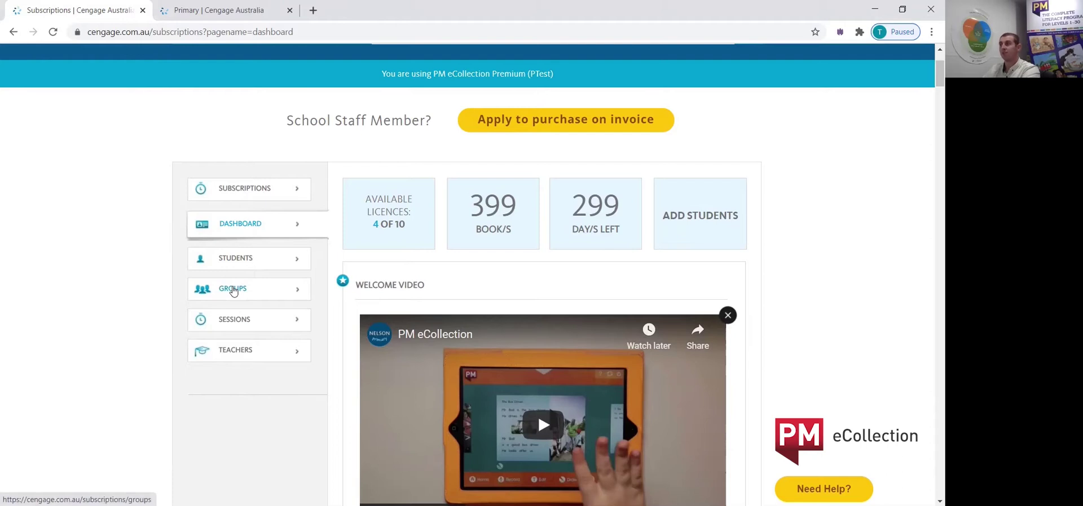
- Review the My class, My groups and Other classes sections of the Groups page
{"action": "left_click", "coordinate": [234, 290]}
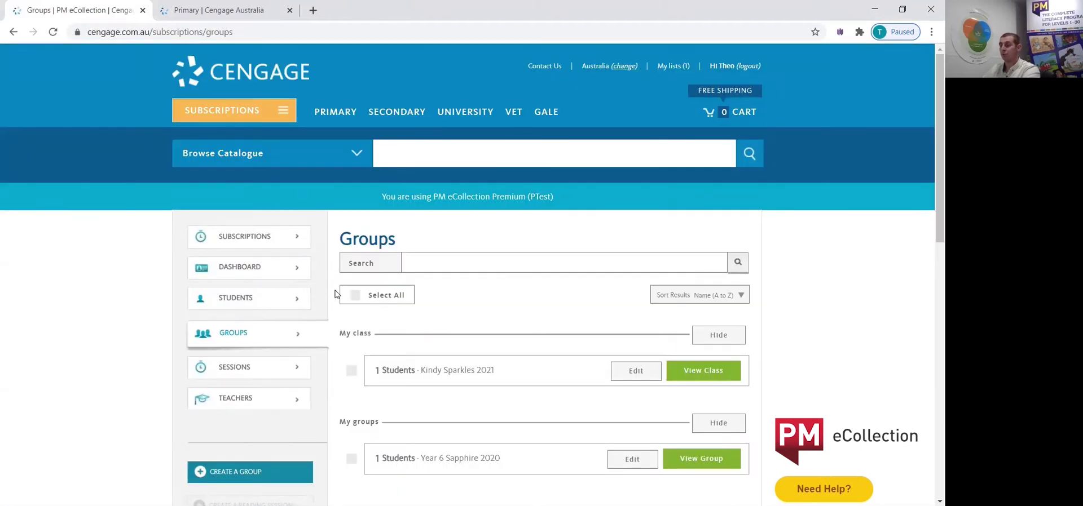
{"action": "scroll", "coordinate": [472, 307], "scroll_direction": "down", "scroll_amount": 1}
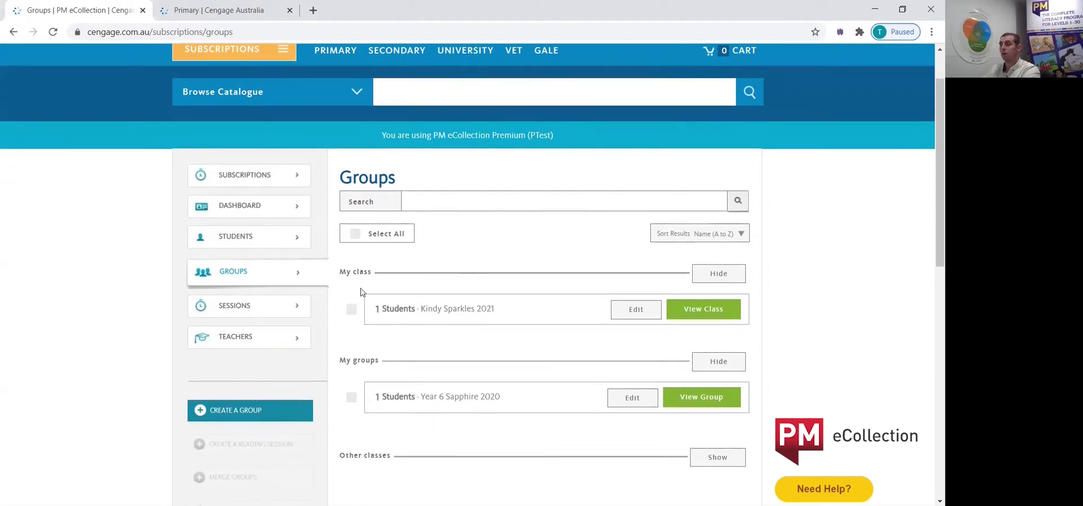
{"action": "left_click_drag", "start_coordinate": [343, 273], "coordinate": [372, 273]}
{"action": "scroll", "coordinate": [378, 274], "scroll_direction": "down", "scroll_amount": 1}
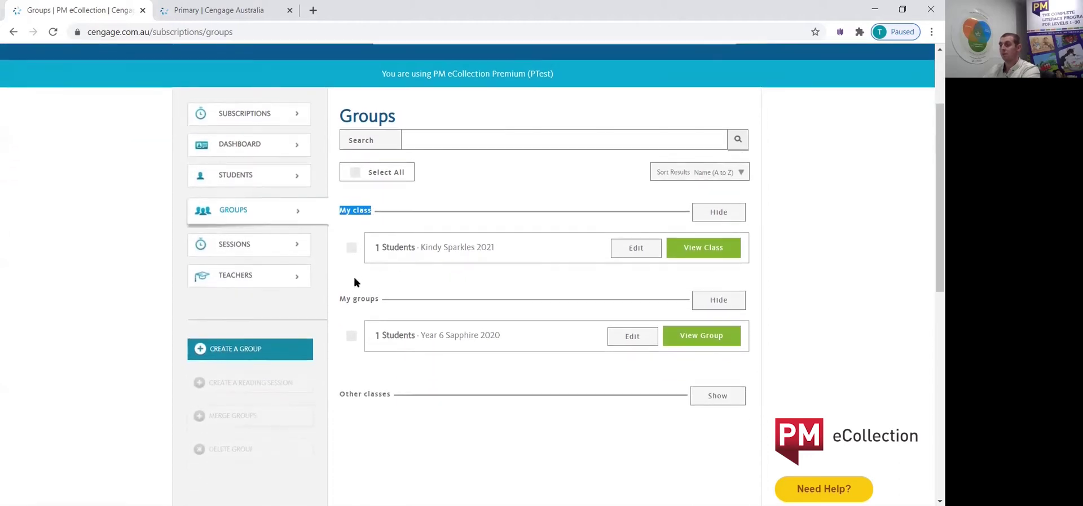
{"action": "left_click_drag", "start_coordinate": [337, 300], "coordinate": [381, 304]}
{"action": "scroll", "coordinate": [383, 299], "scroll_direction": "down", "scroll_amount": 1}
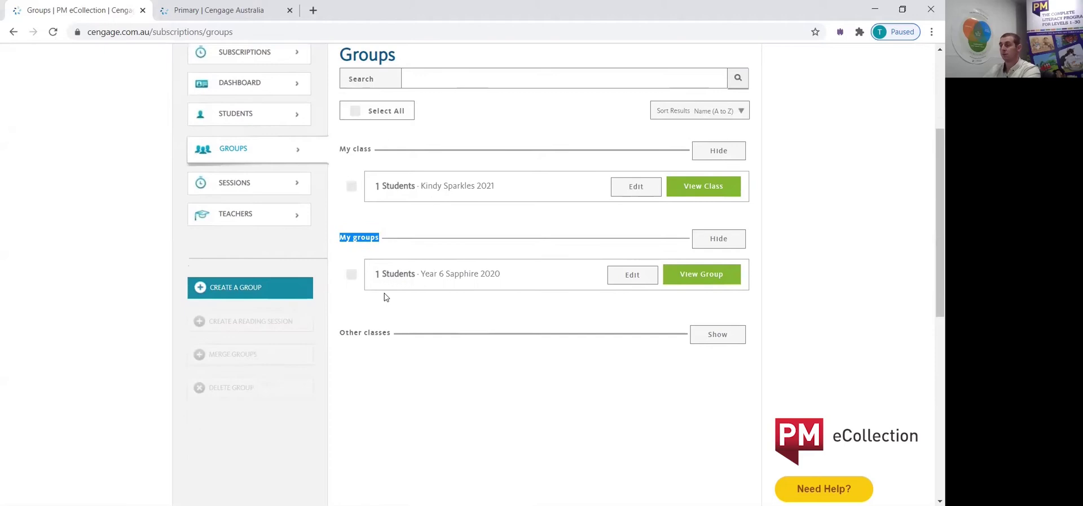
{"action": "left_click_drag", "start_coordinate": [339, 332], "coordinate": [393, 329]}
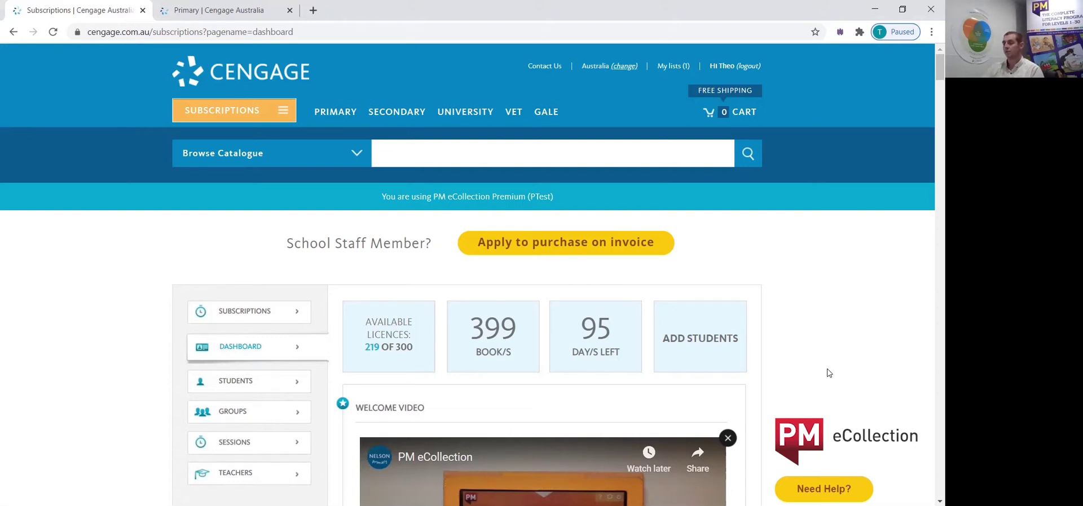
- Delete the group Year 6 Sapphire 2020 from My groups
{"action": "left_click", "coordinate": [713, 372]}
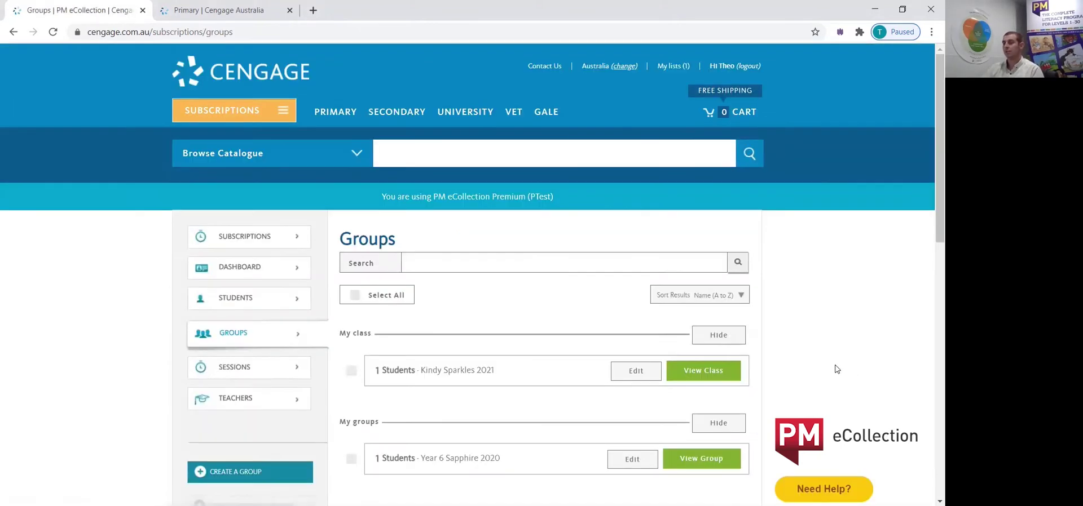
{"action": "scroll", "coordinate": [837, 370], "scroll_direction": "down", "scroll_amount": 2}
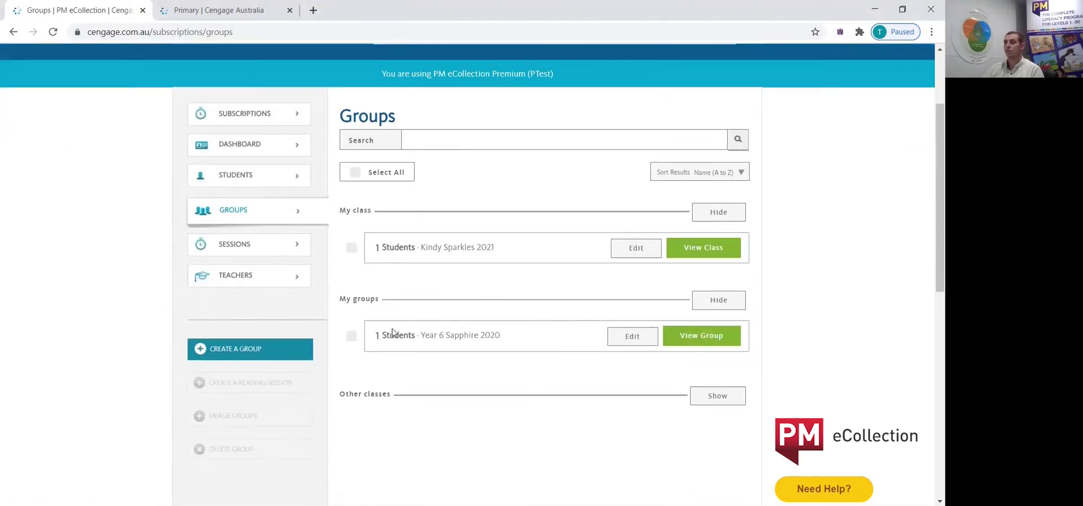
{"action": "left_click", "coordinate": [353, 339]}
{"action": "scroll", "coordinate": [355, 347], "scroll_direction": "down", "scroll_amount": 1}
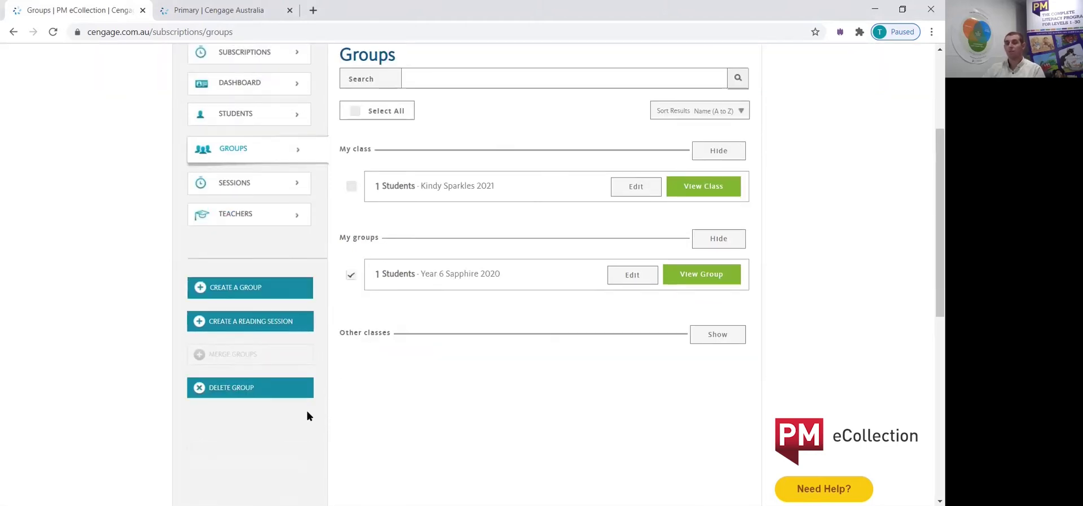
{"action": "left_click", "coordinate": [225, 394]}
{"action": "scroll", "coordinate": [362, 378], "scroll_direction": "down", "scroll_amount": 1}
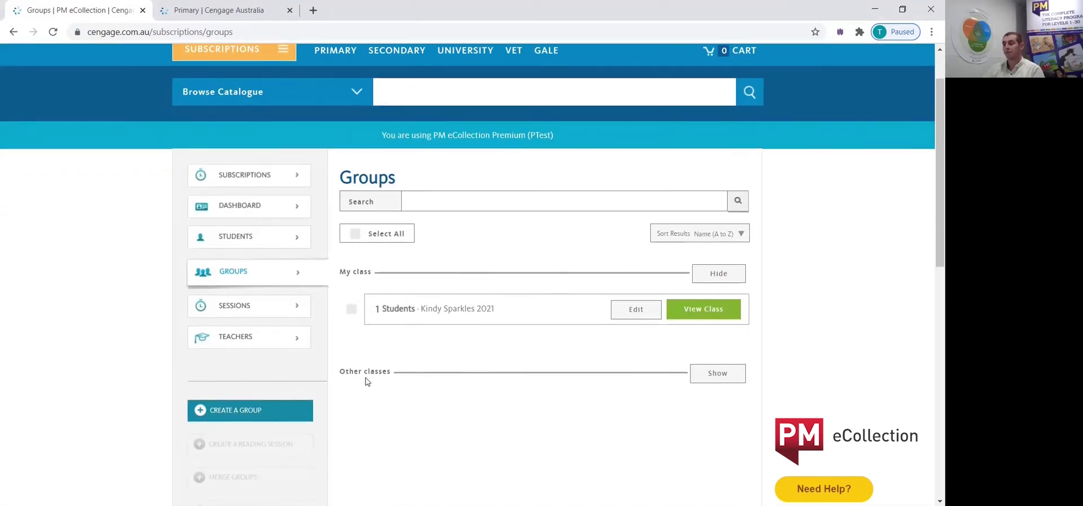
- Delete the active reading session dated 02/02/2021 and confirm the deletion
{"action": "left_click", "coordinate": [247, 306]}
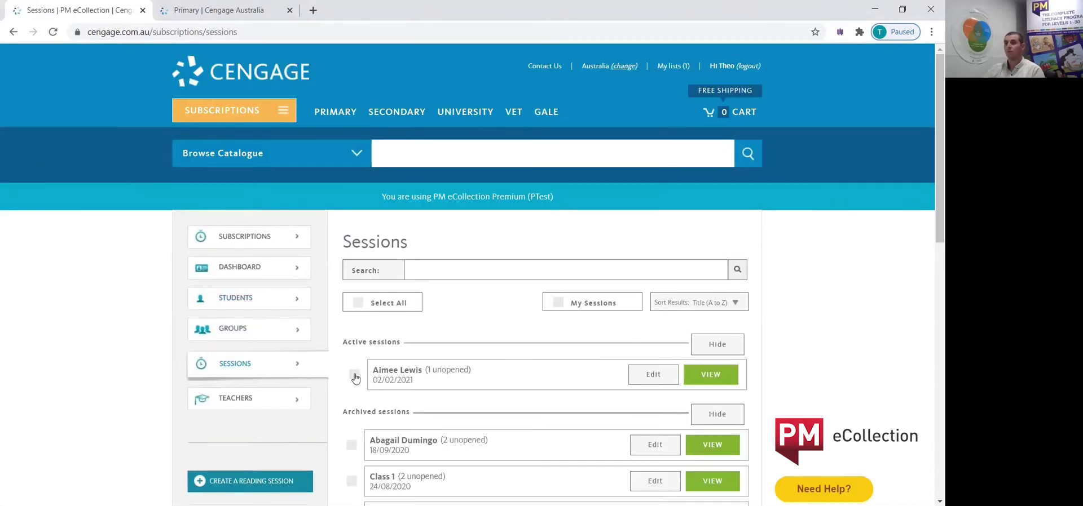
{"action": "left_click", "coordinate": [354, 376]}
{"action": "scroll", "coordinate": [375, 378], "scroll_direction": "down", "scroll_amount": 3}
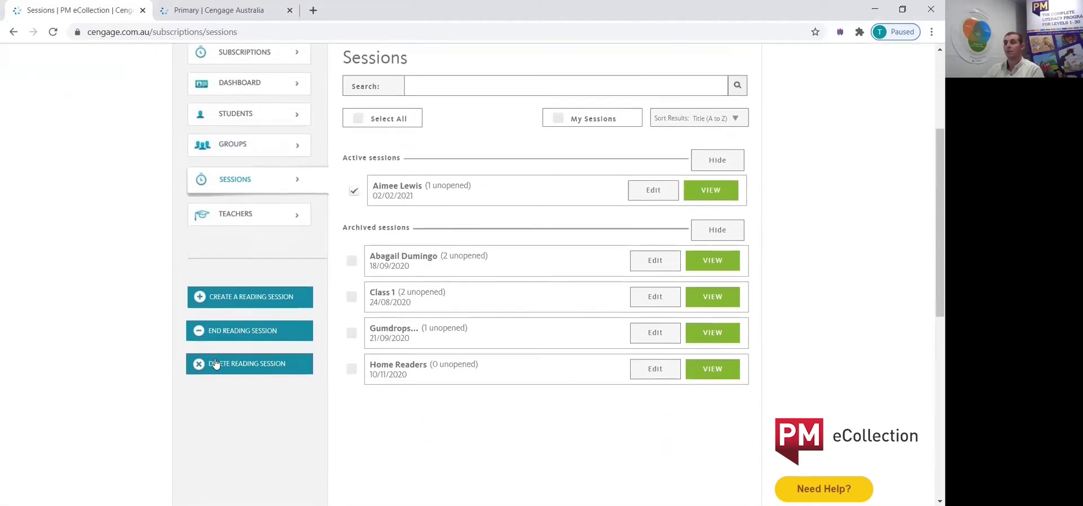
{"action": "left_click", "coordinate": [216, 364]}
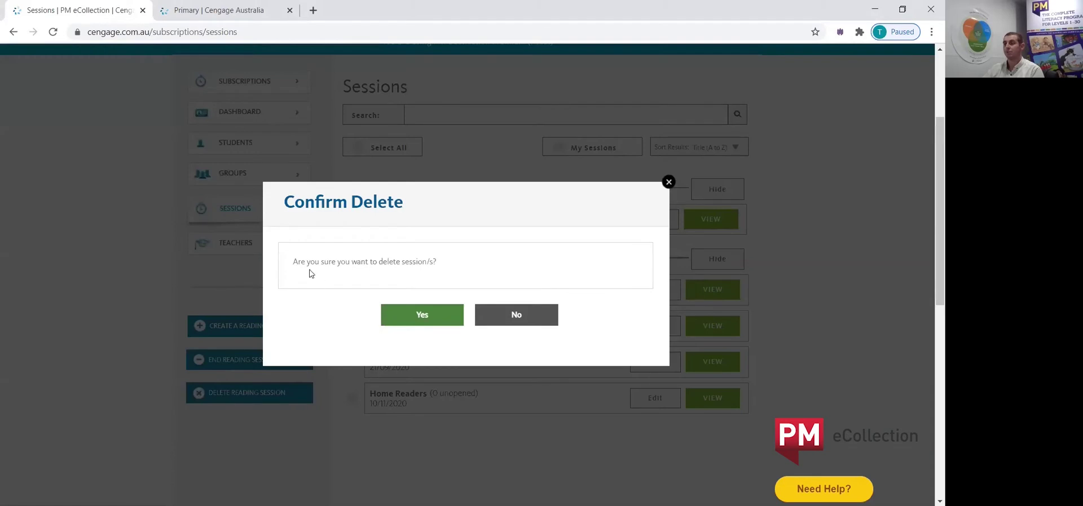
{"action": "left_click", "coordinate": [420, 319]}
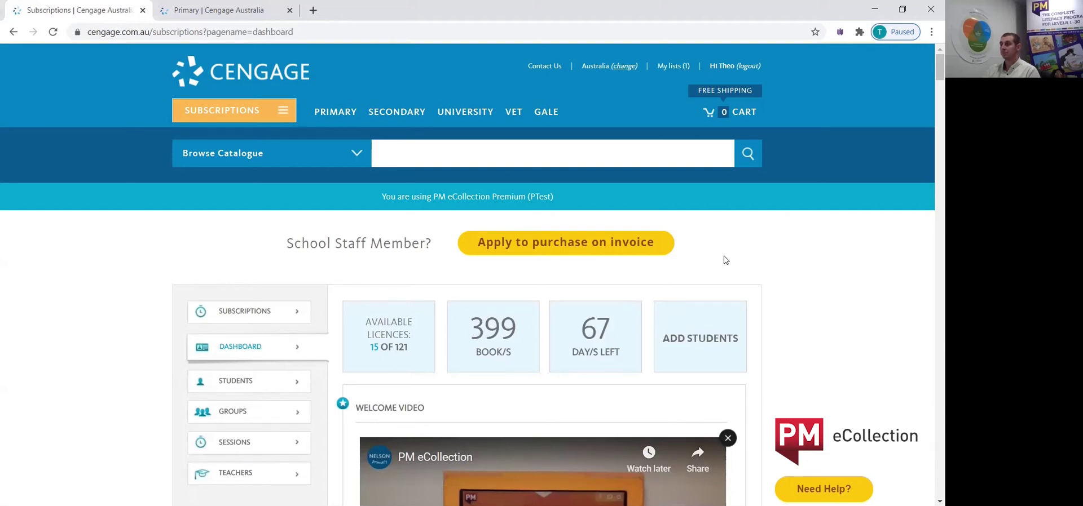
- Create a new group named 1A 2021 and mark it as a class
{"action": "left_click", "coordinate": [236, 412]}
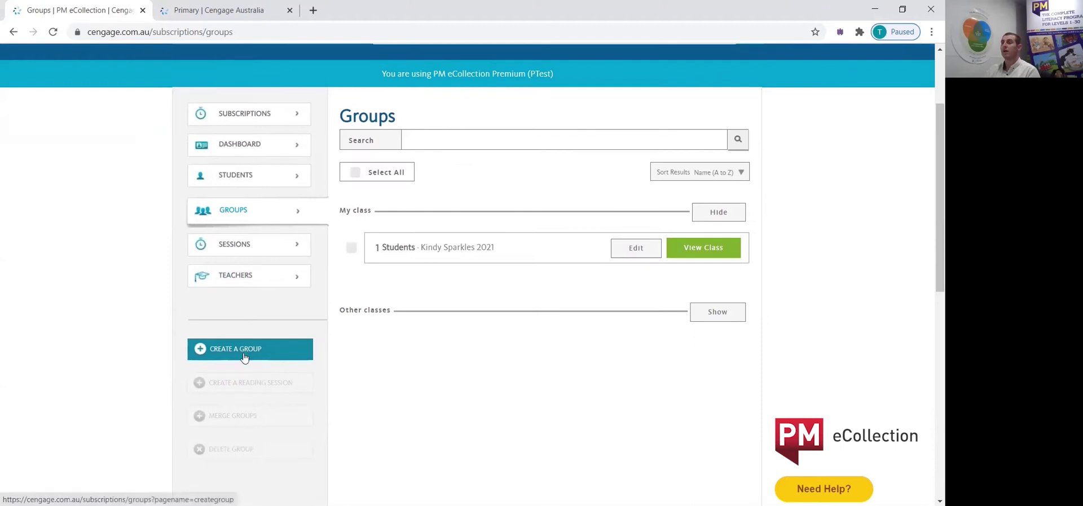
{"action": "left_click", "coordinate": [248, 355]}
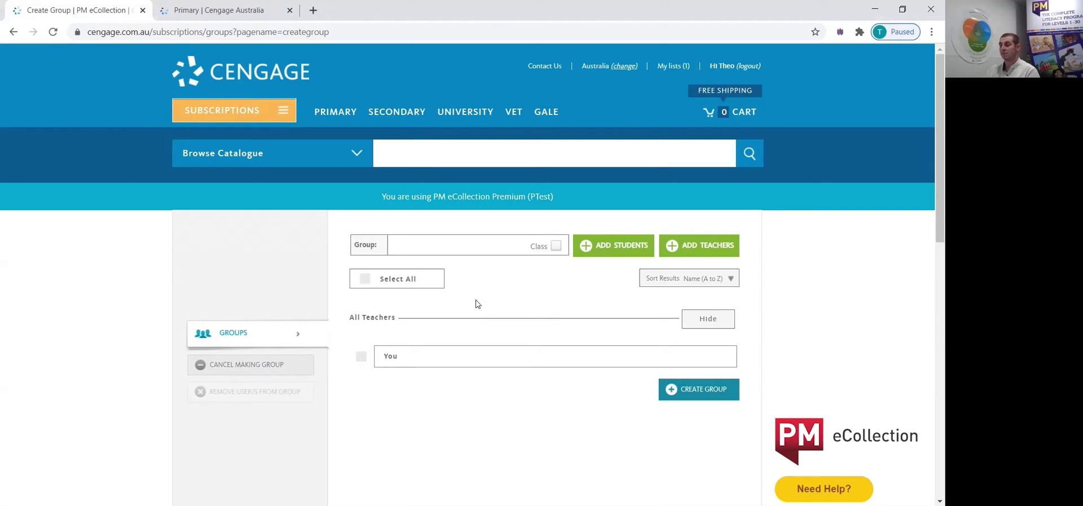
{"action": "left_click", "coordinate": [420, 241]}
{"action": "type", "text": "1"}
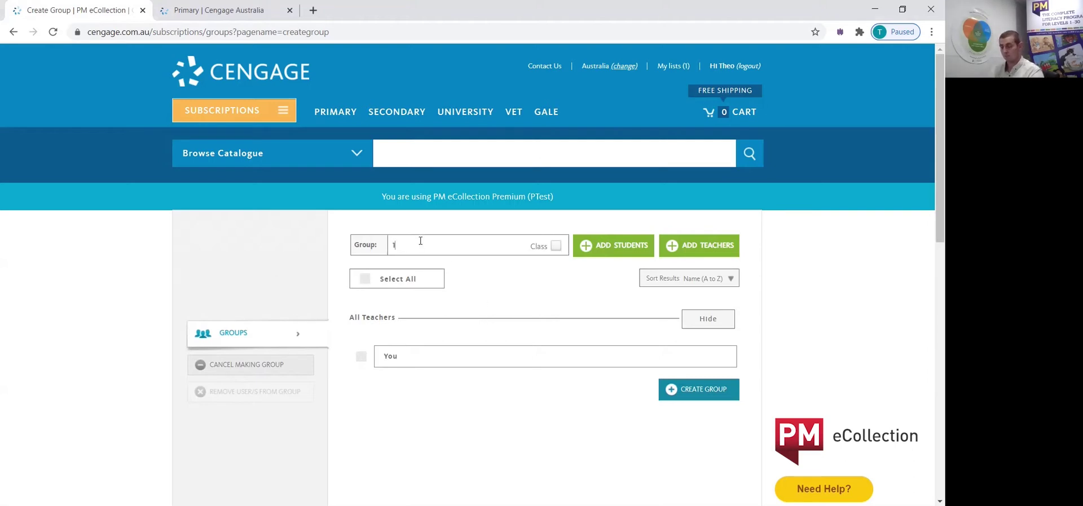
{"action": "type", "text": "A 2021"}
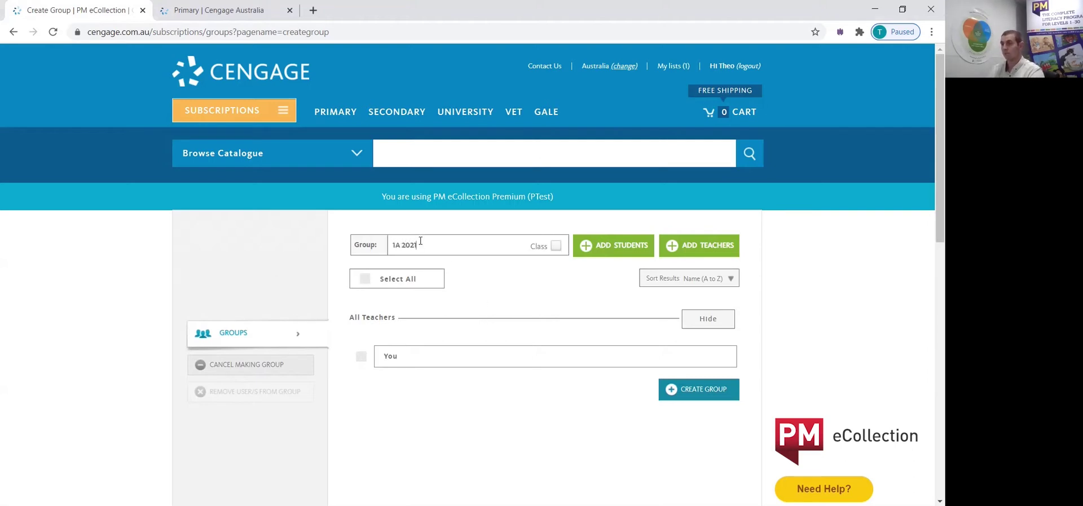
{"action": "left_click", "coordinate": [556, 247]}
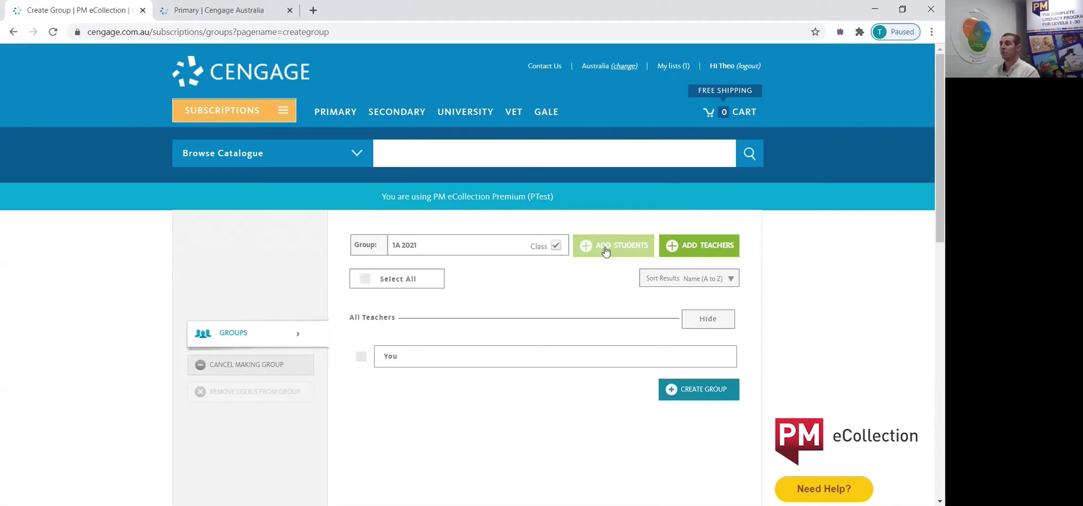
{"action": "left_click", "coordinate": [705, 390]}
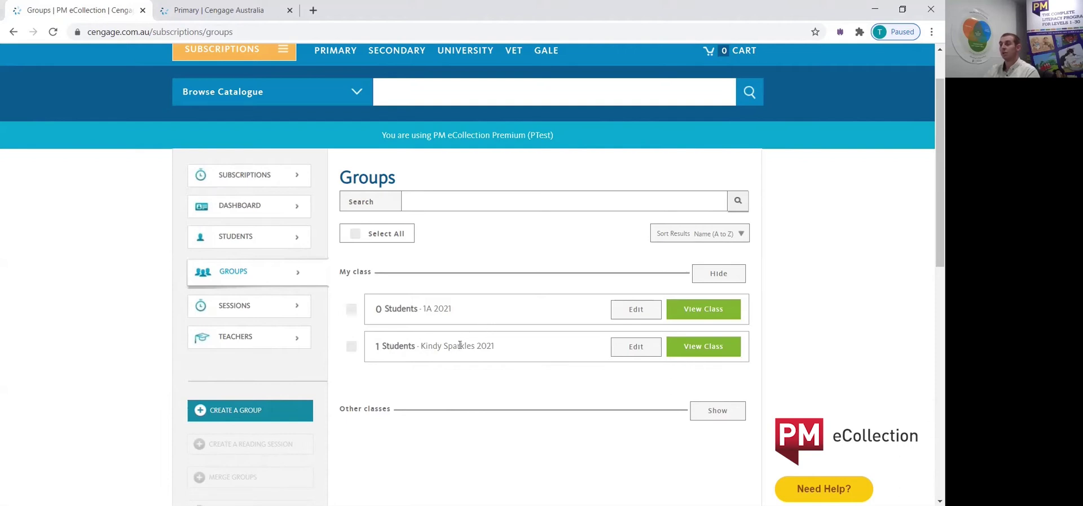
- Rename the class Kindy Sparkles 2021 to Year 1 Sparkles 2021
{"action": "left_click", "coordinate": [638, 348]}
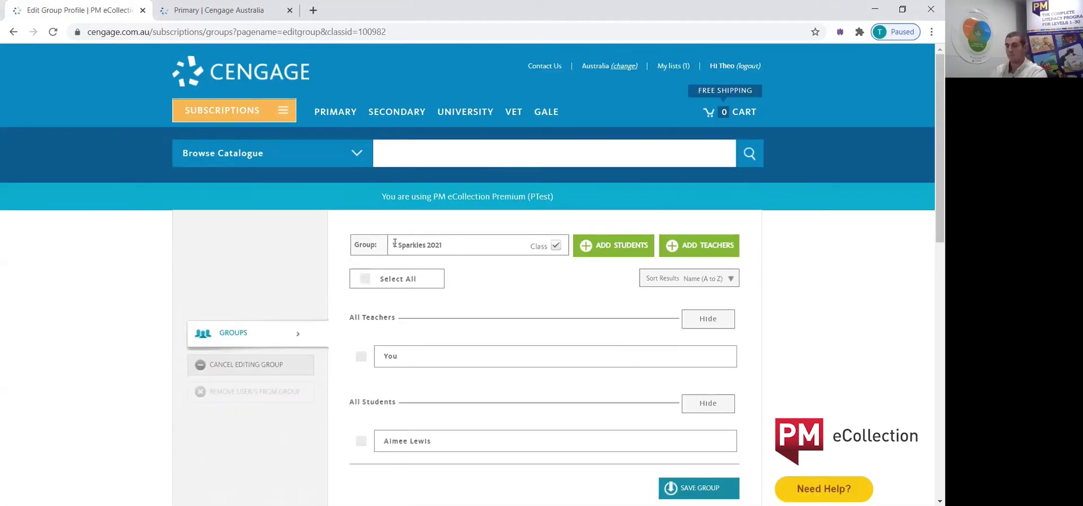
{"action": "type", "text": "Year 1"}
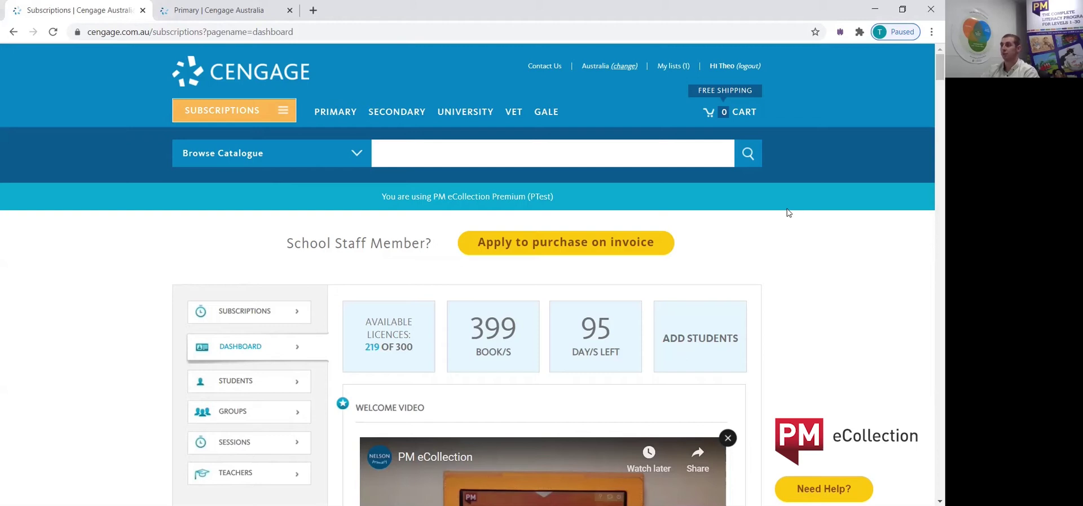
- Limit the student list to My Students and locate the Students Not In A Class section
{"action": "scroll", "coordinate": [787, 213], "scroll_direction": "down", "scroll_amount": 1}
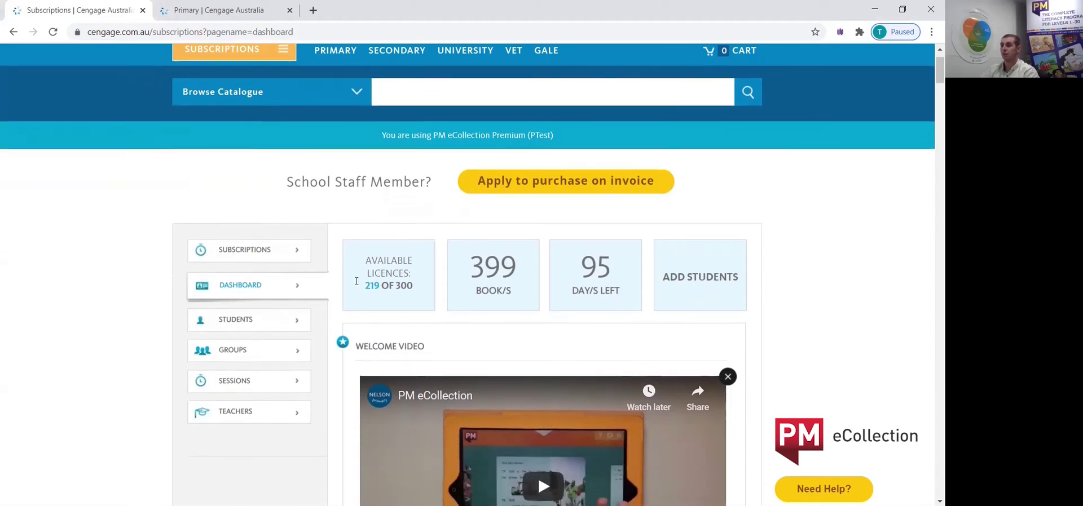
{"action": "left_click", "coordinate": [228, 326]}
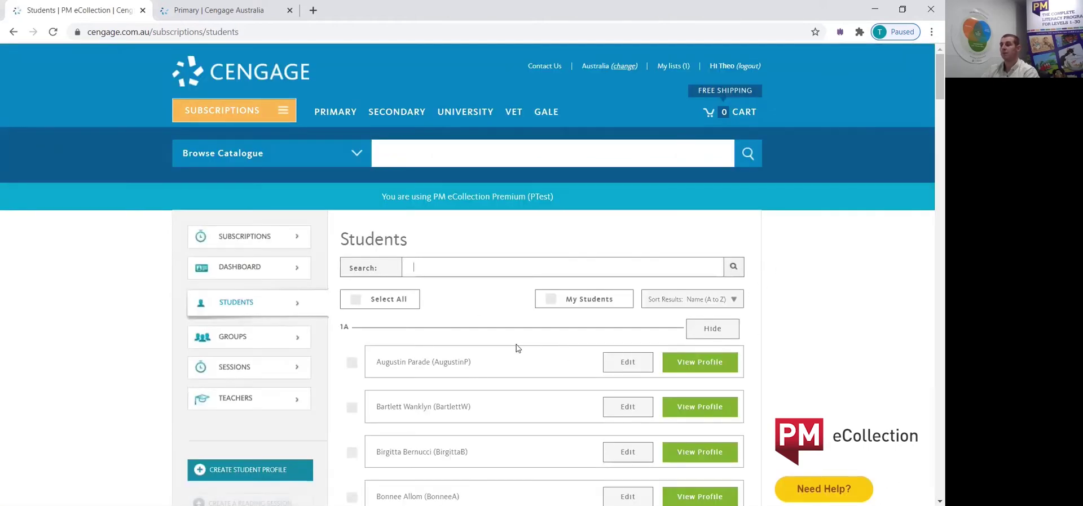
{"action": "left_click", "coordinate": [550, 300]}
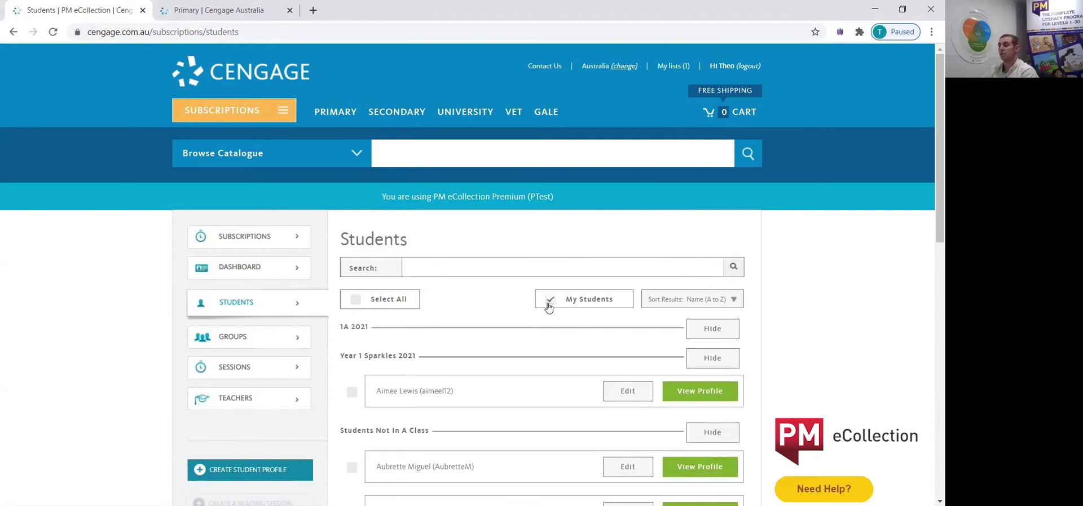
{"action": "scroll", "coordinate": [547, 306], "scroll_direction": "down", "scroll_amount": 1}
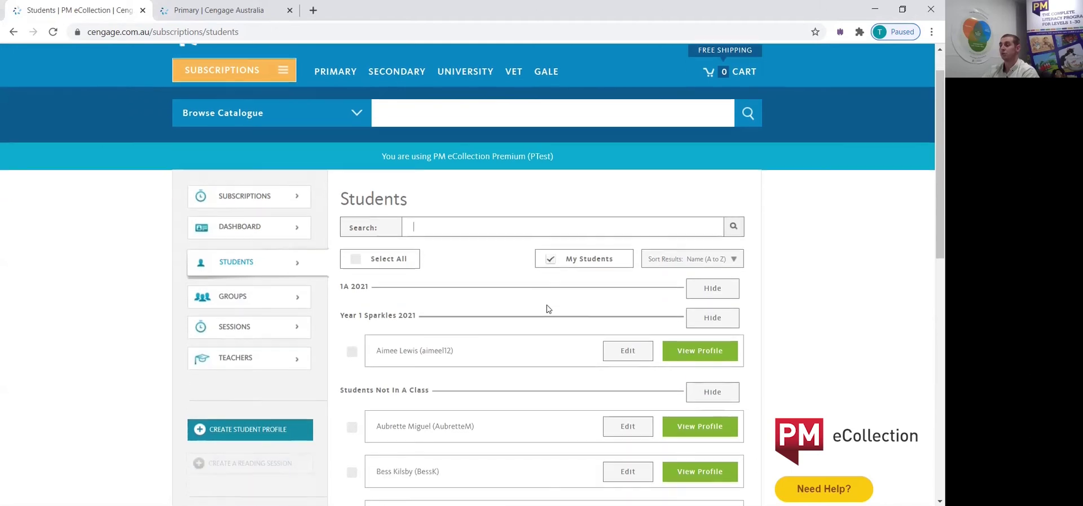
{"action": "left_click_drag", "start_coordinate": [344, 370], "coordinate": [410, 375]}
{"action": "left_click", "coordinate": [485, 359]}
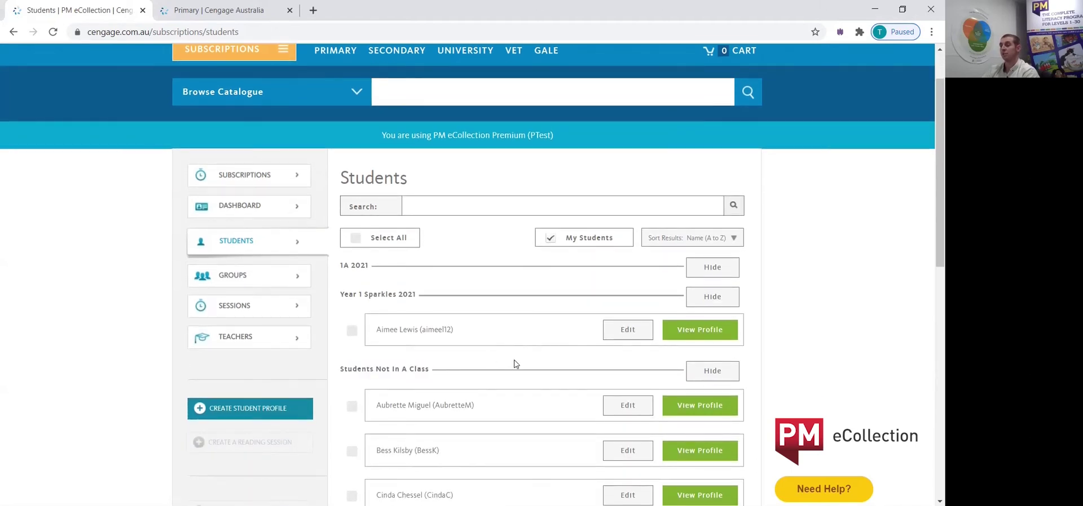
{"action": "left_click_drag", "start_coordinate": [338, 369], "coordinate": [460, 369]}
{"action": "left_click", "coordinate": [460, 370]}
- Add the last three students listed under Students Not In A Class to the class 1A 2021
{"action": "scroll", "coordinate": [508, 359], "scroll_direction": "down", "scroll_amount": 2}
{"action": "scroll", "coordinate": [491, 345], "scroll_direction": "down", "scroll_amount": 1}
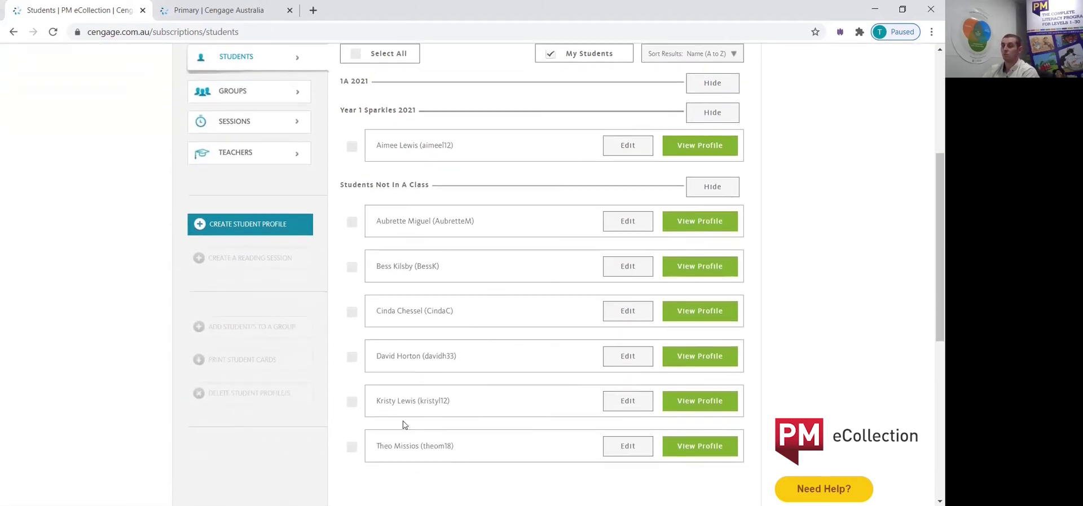
{"action": "left_click", "coordinate": [352, 402]}
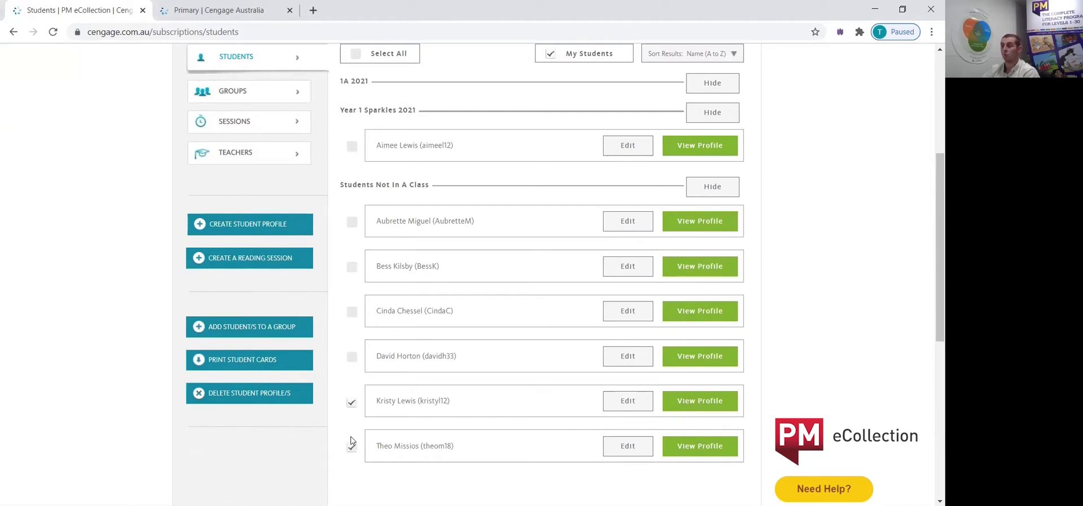
{"action": "left_click", "coordinate": [351, 357]}
{"action": "left_click", "coordinate": [240, 332]}
{"action": "scroll", "coordinate": [478, 362], "scroll_direction": "down", "scroll_amount": 2}
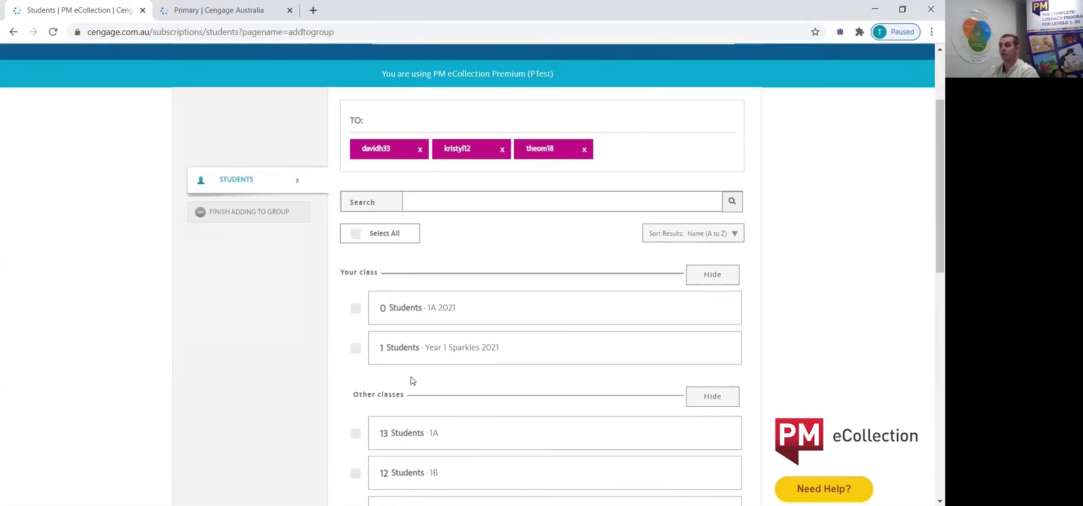
{"action": "left_click", "coordinate": [355, 307]}
{"action": "scroll", "coordinate": [706, 463], "scroll_direction": "down", "scroll_amount": 4}
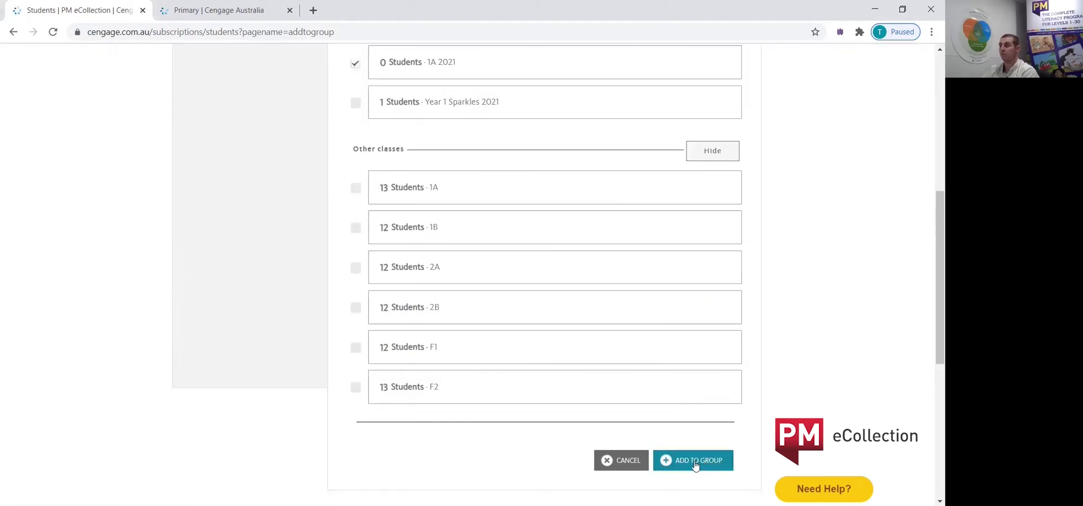
{"action": "left_click", "coordinate": [695, 466]}
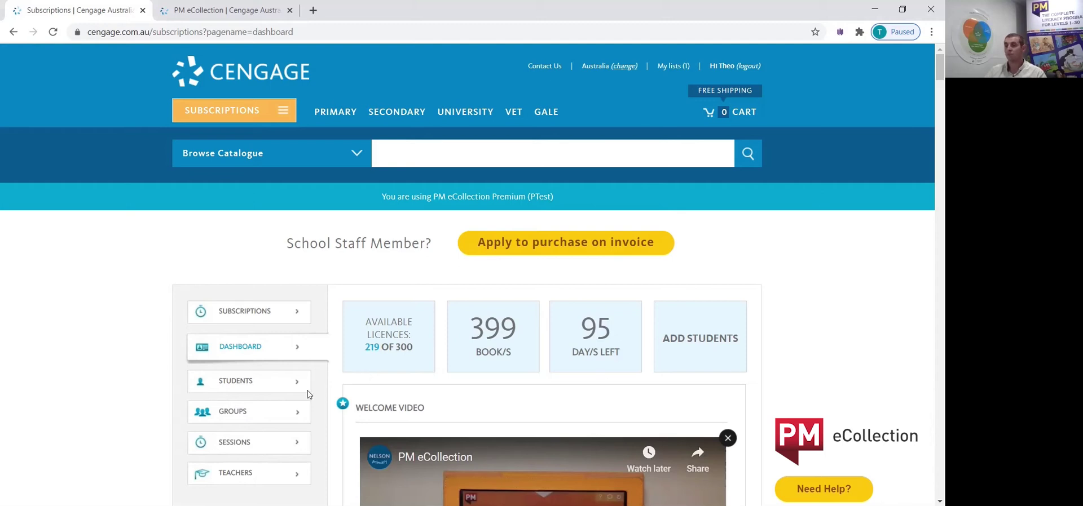
- Delete the group Year 6 Sapphire 2020 from My groups and confirm the deletion
{"action": "scroll", "coordinate": [307, 389], "scroll_direction": "down", "scroll_amount": 1}
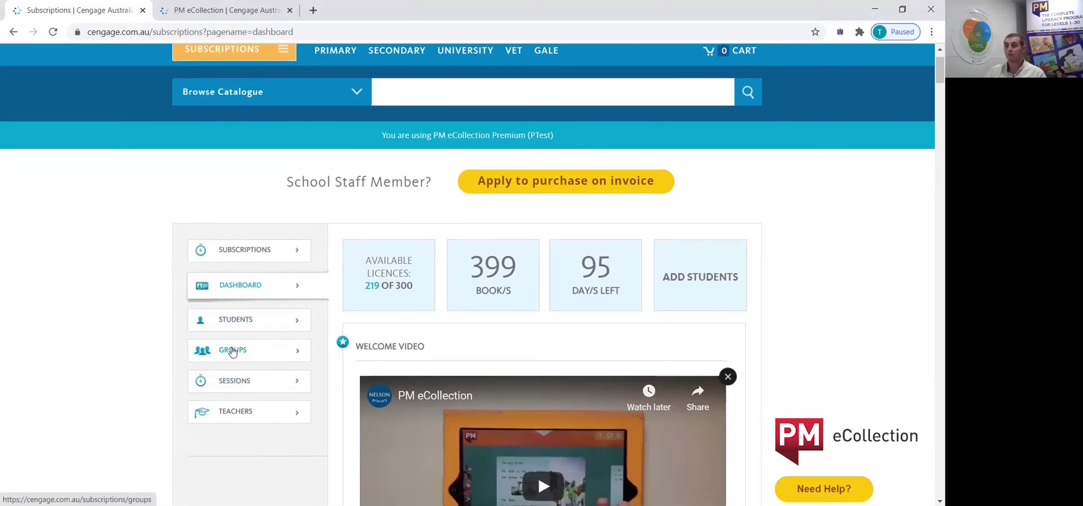
{"action": "left_click", "coordinate": [233, 353]}
{"action": "scroll", "coordinate": [416, 365], "scroll_direction": "down", "scroll_amount": 2}
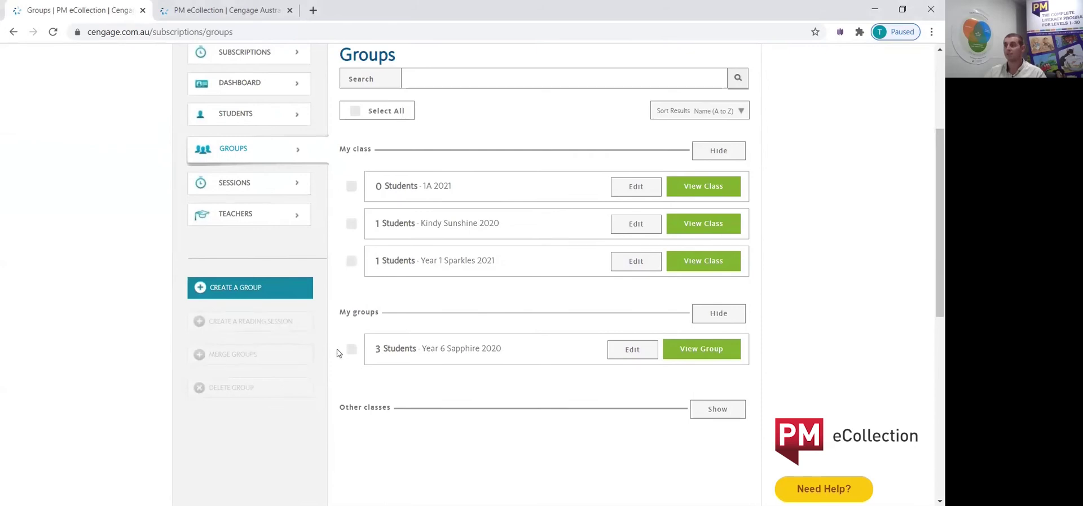
{"action": "left_click", "coordinate": [351, 349]}
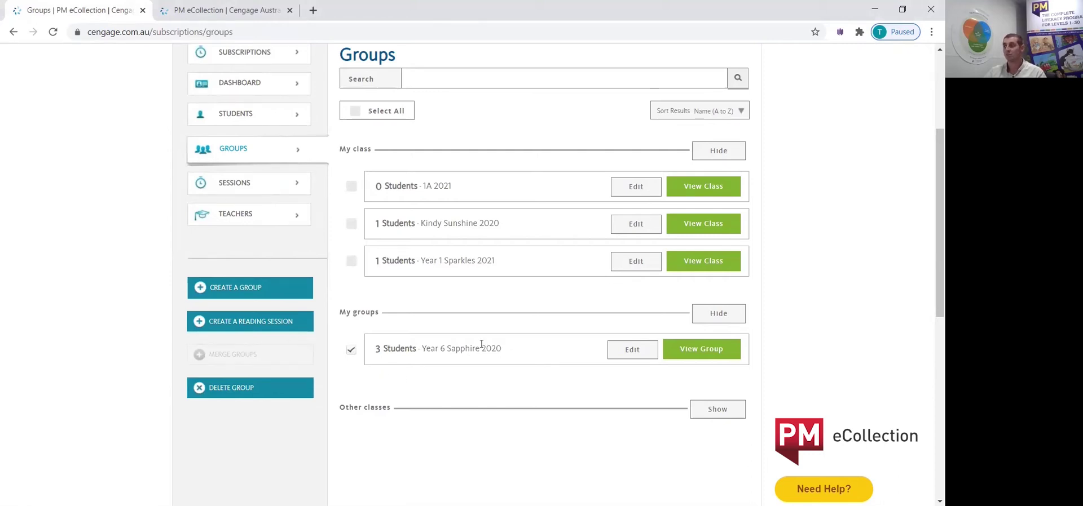
{"action": "left_click", "coordinate": [231, 388]}
{"action": "left_click", "coordinate": [423, 319]}
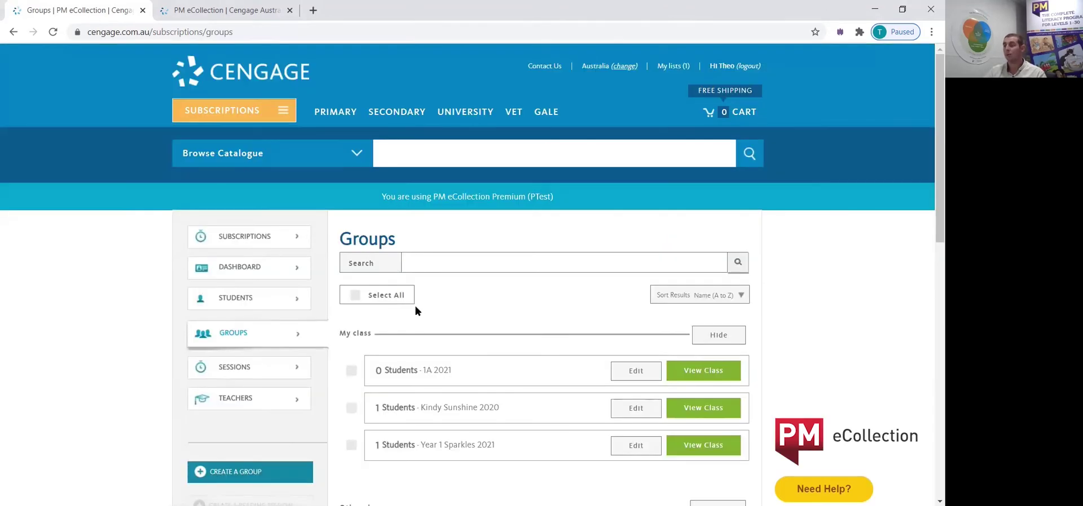
- Delete the profiles of the last three students listed under Students Not In A Class
{"action": "left_click", "coordinate": [241, 300]}
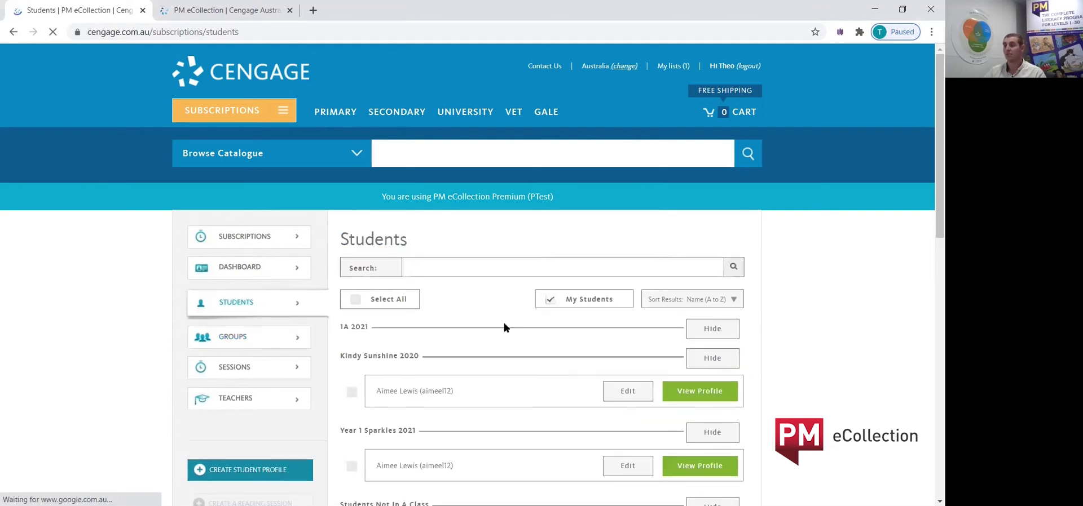
{"action": "scroll", "coordinate": [503, 322], "scroll_direction": "down", "scroll_amount": 6}
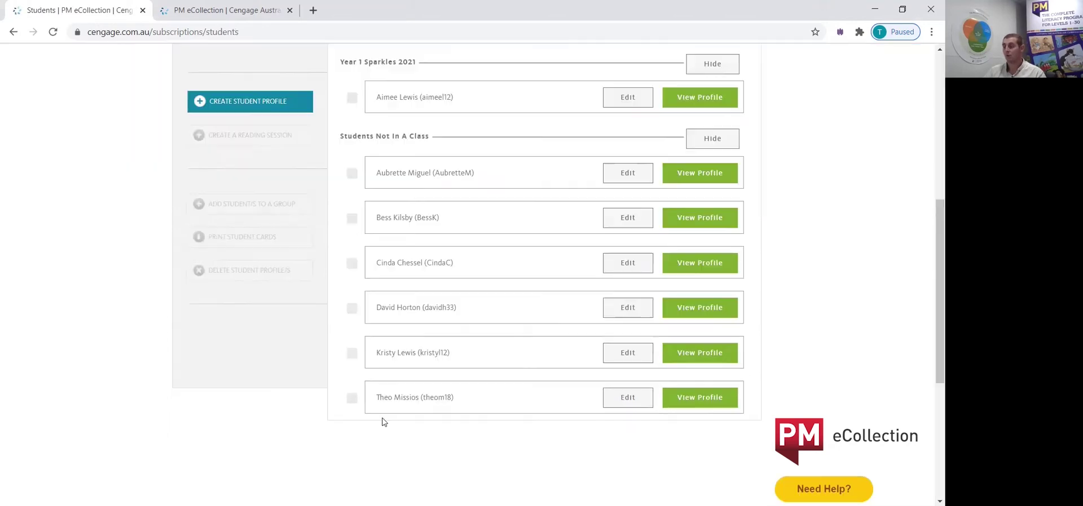
{"action": "left_click", "coordinate": [352, 400]}
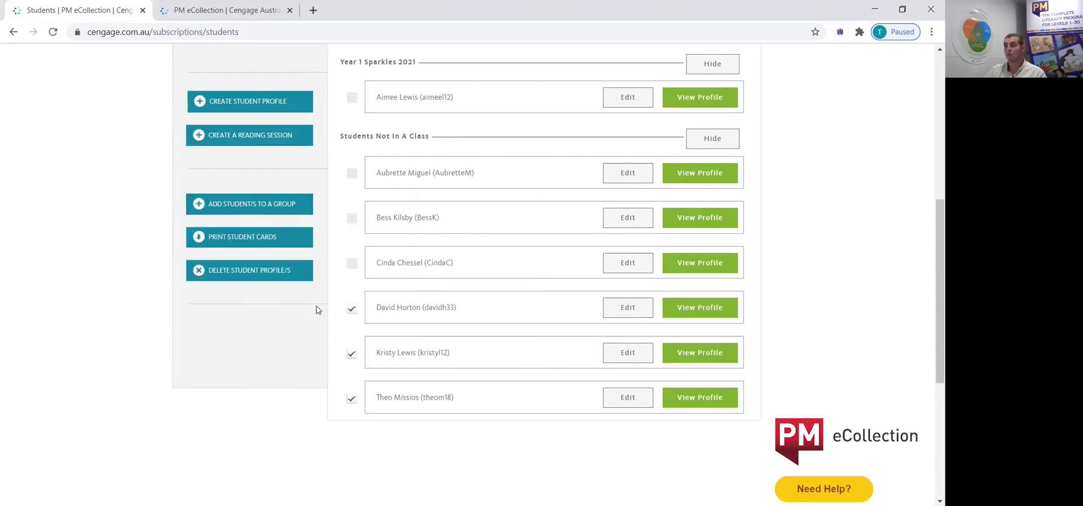
{"action": "left_click", "coordinate": [246, 276]}
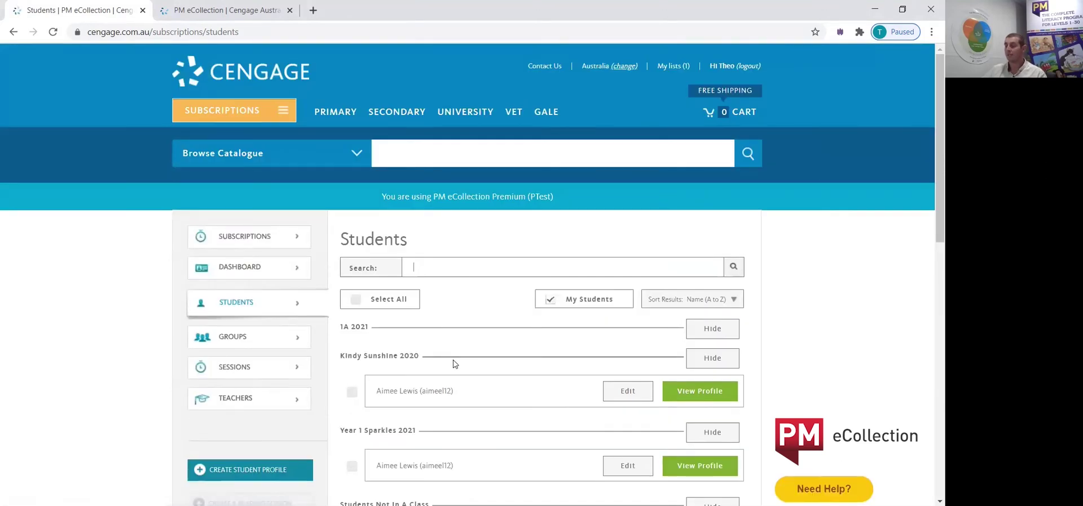
{"action": "scroll", "coordinate": [469, 438], "scroll_direction": "down", "scroll_amount": 1}
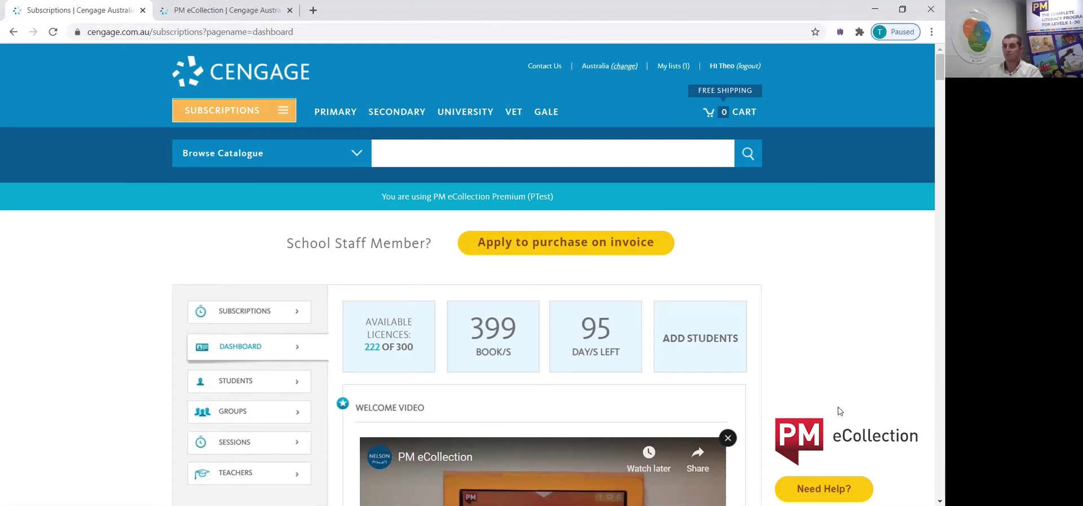
- Add all three students listed under Students Not In A Class to the class 1A 2021
{"action": "left_click", "coordinate": [224, 386]}
{"action": "scroll", "coordinate": [337, 253], "scroll_direction": "down", "scroll_amount": 3}
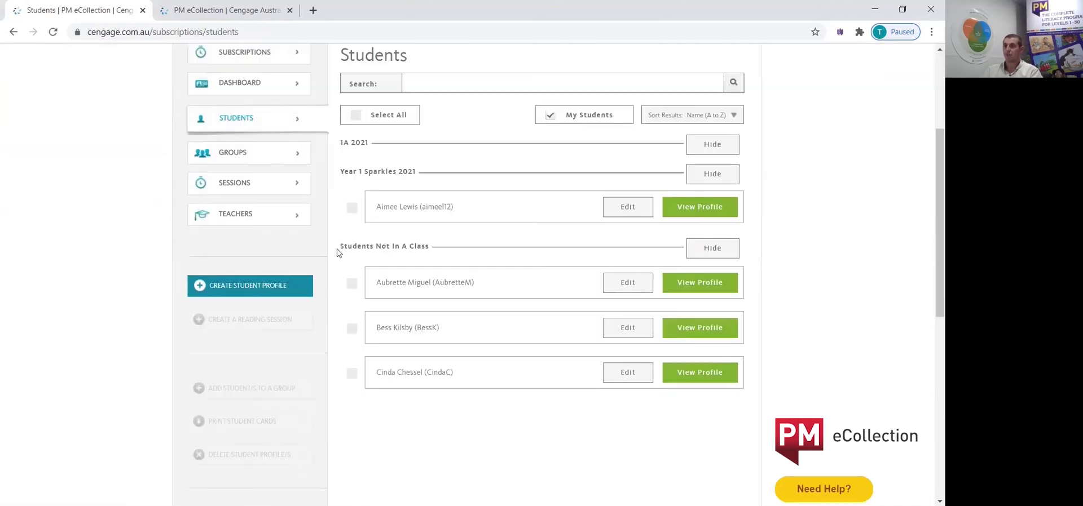
{"action": "left_click_drag", "start_coordinate": [340, 246], "coordinate": [467, 258]}
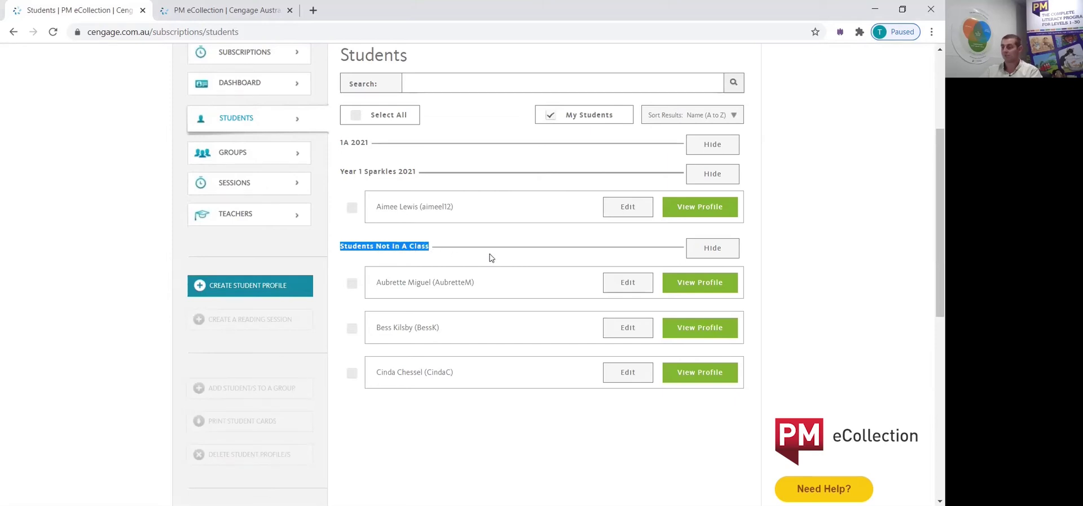
{"action": "left_click", "coordinate": [490, 258]}
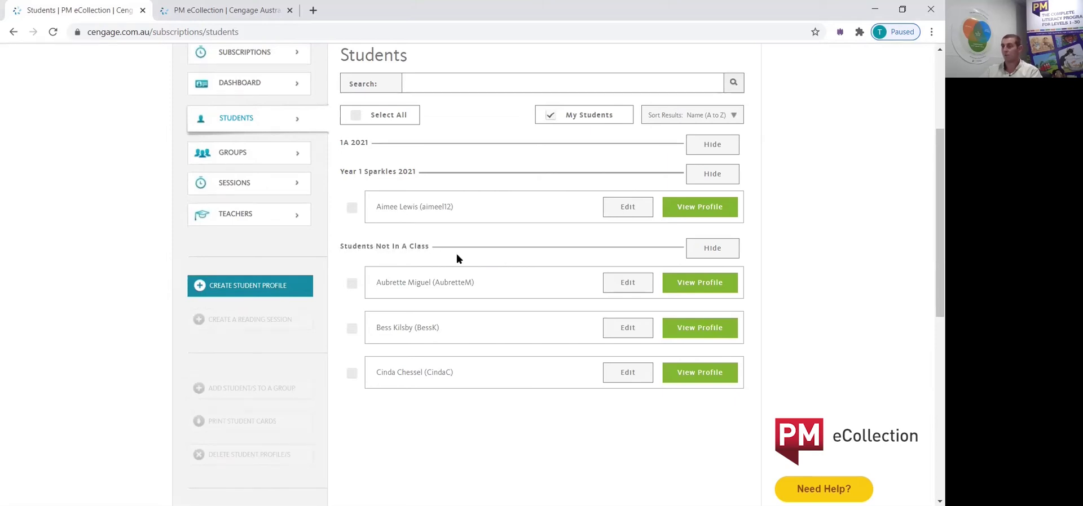
{"action": "left_click", "coordinate": [352, 285]}
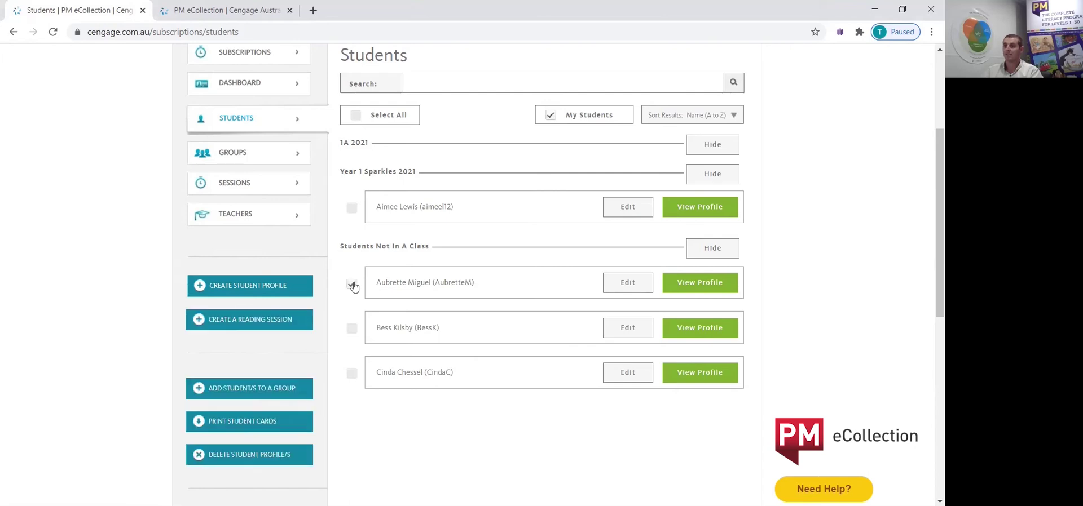
{"action": "left_click", "coordinate": [351, 330]}
{"action": "left_click", "coordinate": [352, 375]}
{"action": "scroll", "coordinate": [373, 394], "scroll_direction": "down", "scroll_amount": 1}
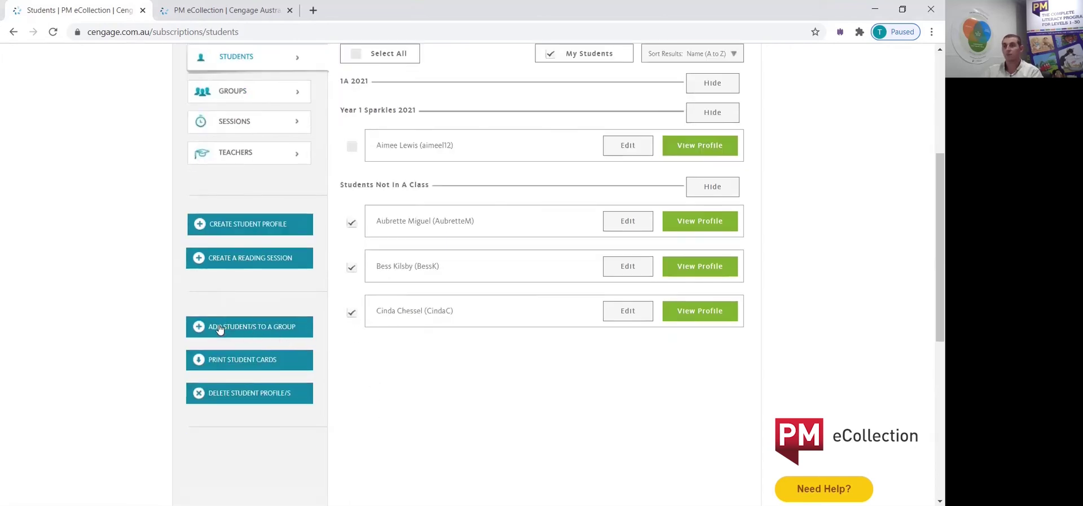
{"action": "left_click", "coordinate": [249, 332]}
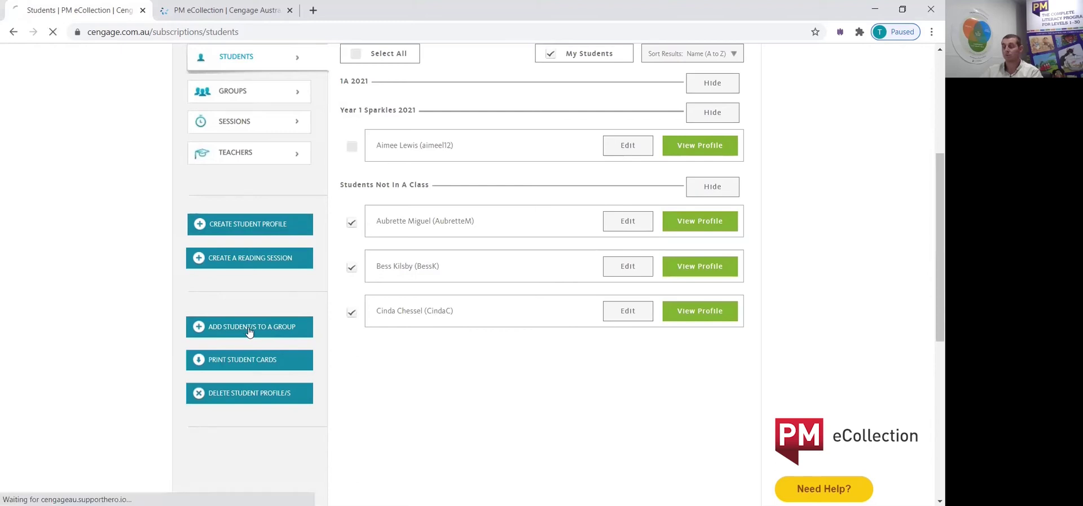
{"action": "scroll", "coordinate": [422, 378], "scroll_direction": "down", "scroll_amount": 1}
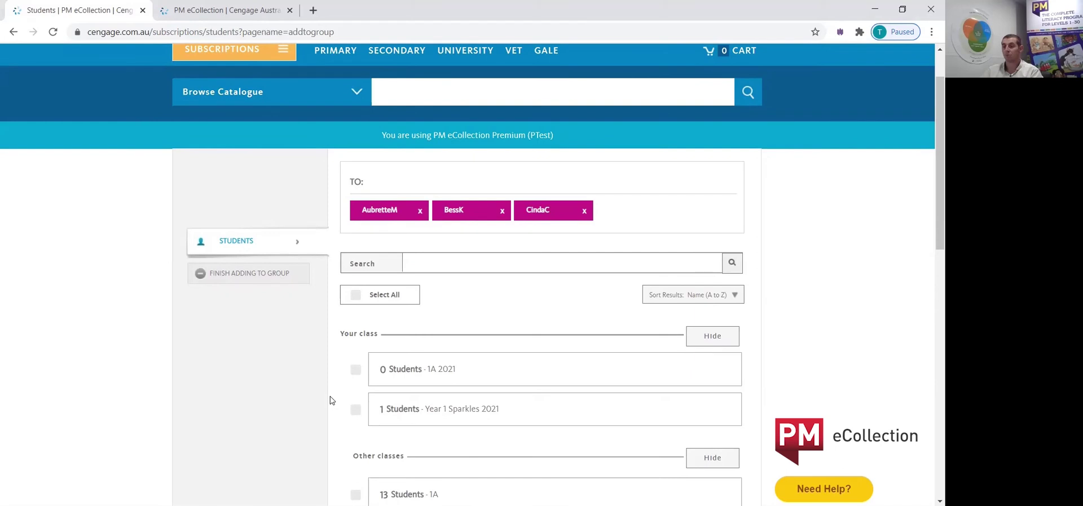
{"action": "scroll", "coordinate": [530, 404], "scroll_direction": "down", "scroll_amount": 6}
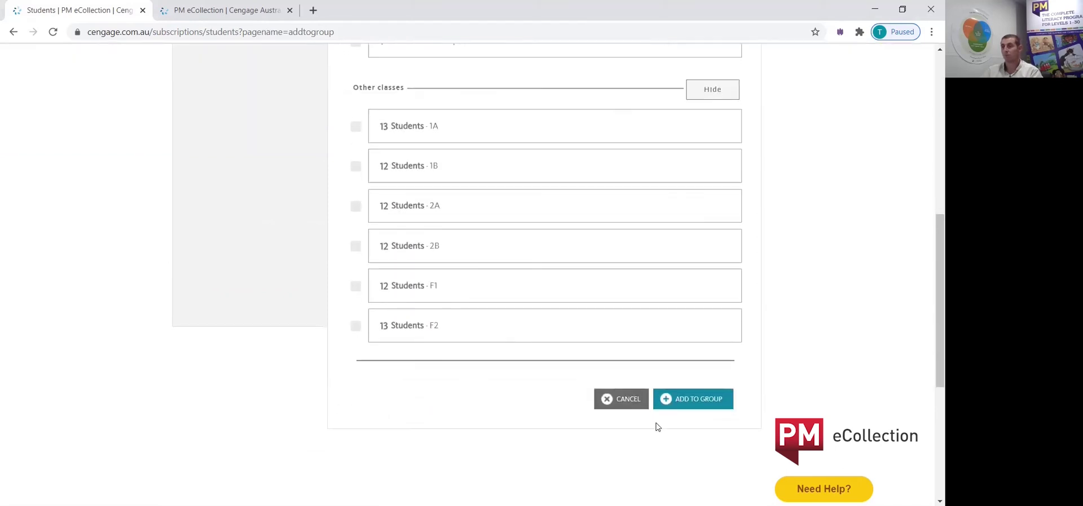
{"action": "left_click", "coordinate": [685, 401]}
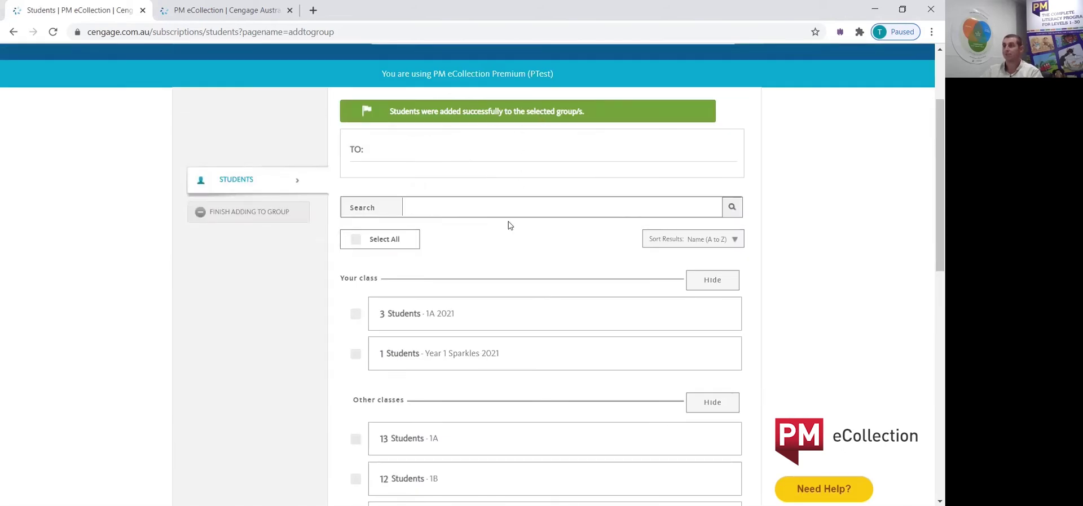
- Limit the student list to My Students and delete the last student profile under Students Not In A Class, confirming the deletion
{"action": "left_click", "coordinate": [235, 181]}
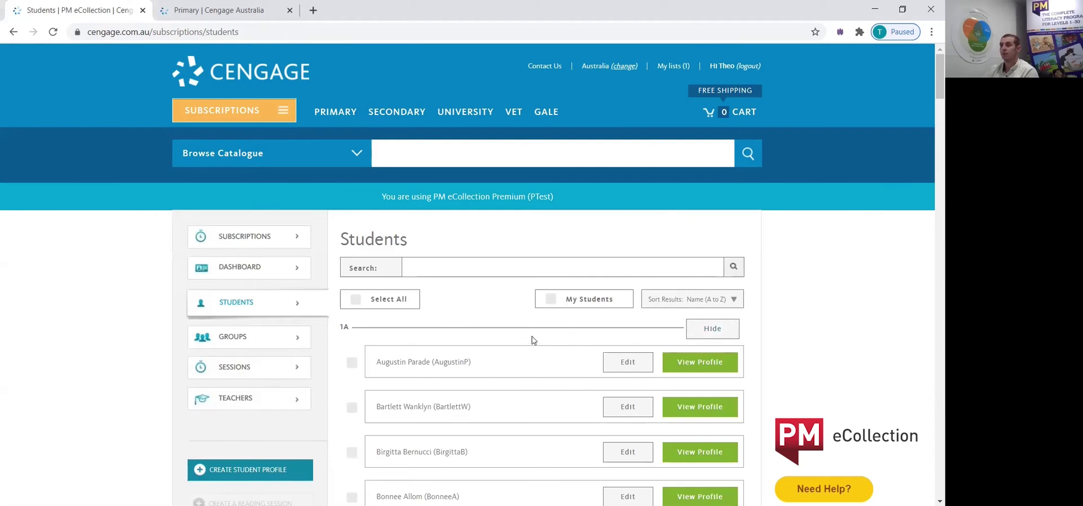
{"action": "left_click", "coordinate": [552, 303]}
{"action": "scroll", "coordinate": [470, 298], "scroll_direction": "down", "scroll_amount": 5}
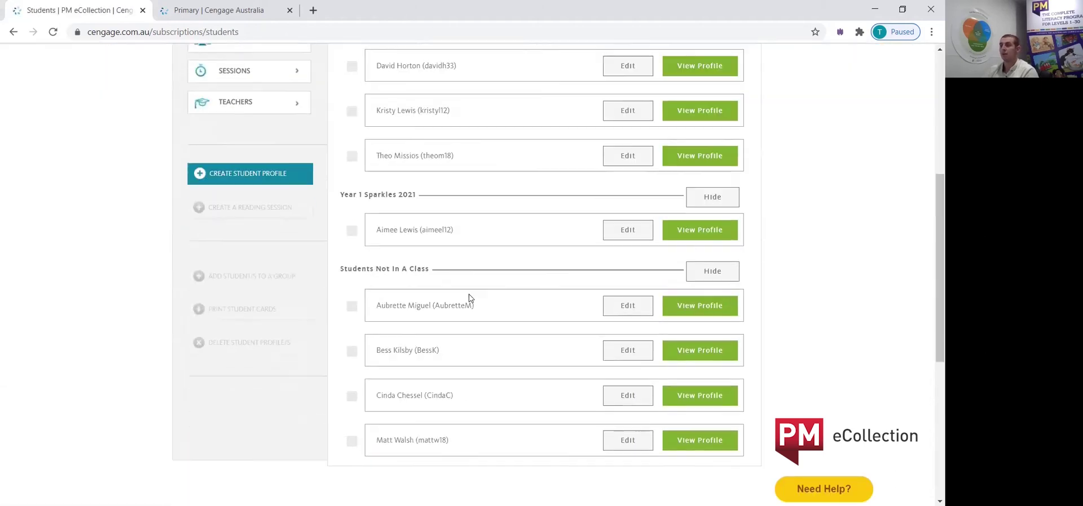
{"action": "scroll", "coordinate": [470, 297], "scroll_direction": "down", "scroll_amount": 1}
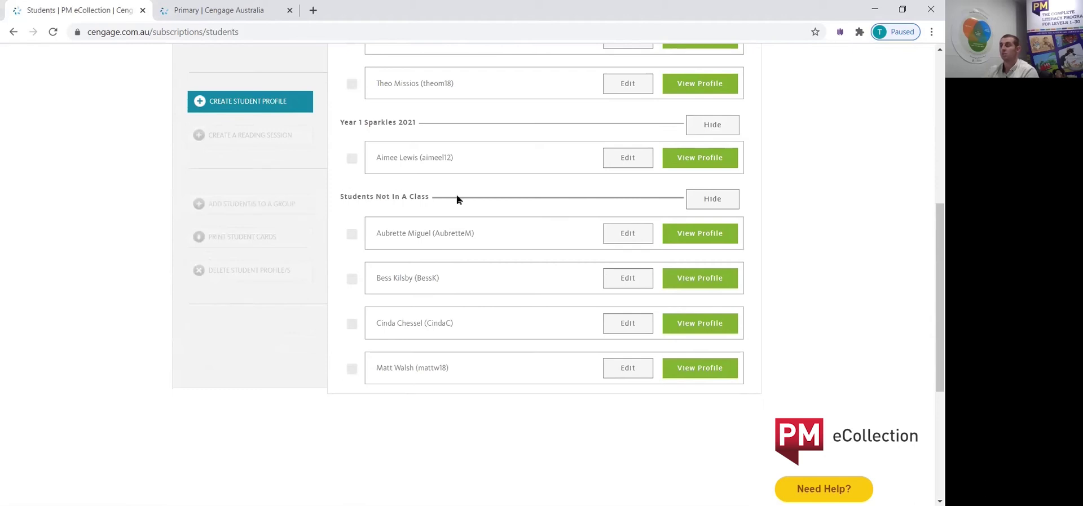
{"action": "left_click", "coordinate": [351, 371]}
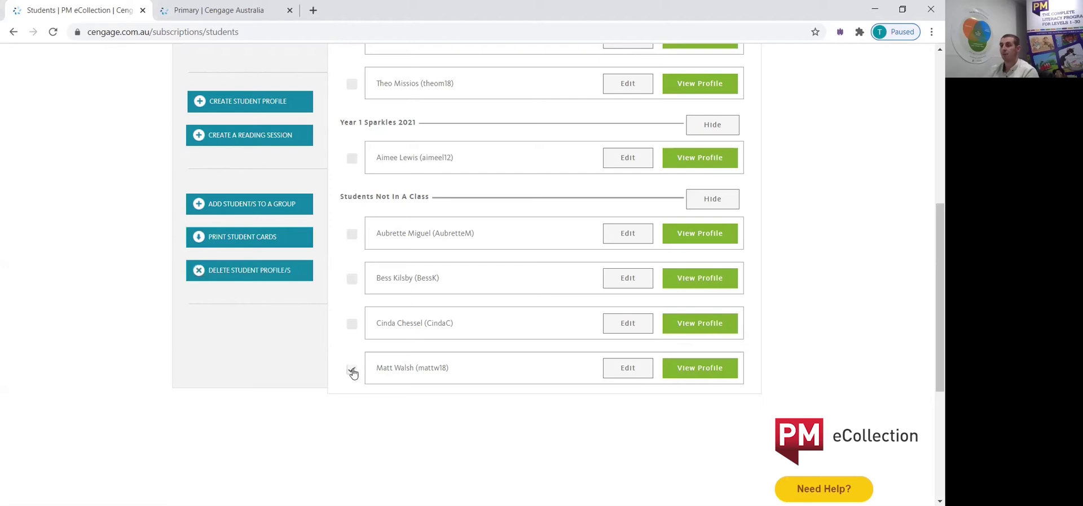
{"action": "left_click", "coordinate": [258, 273]}
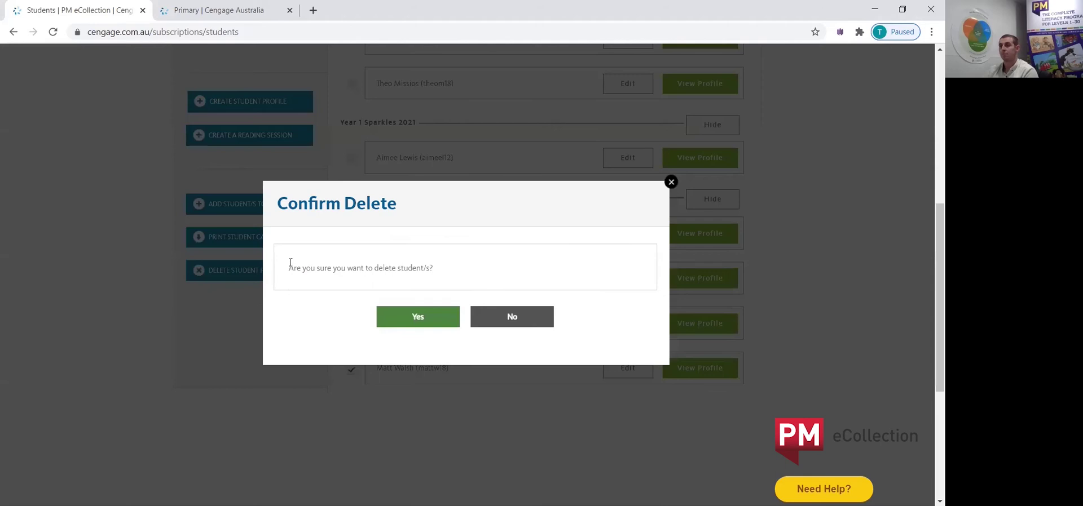
{"action": "left_click", "coordinate": [414, 317]}
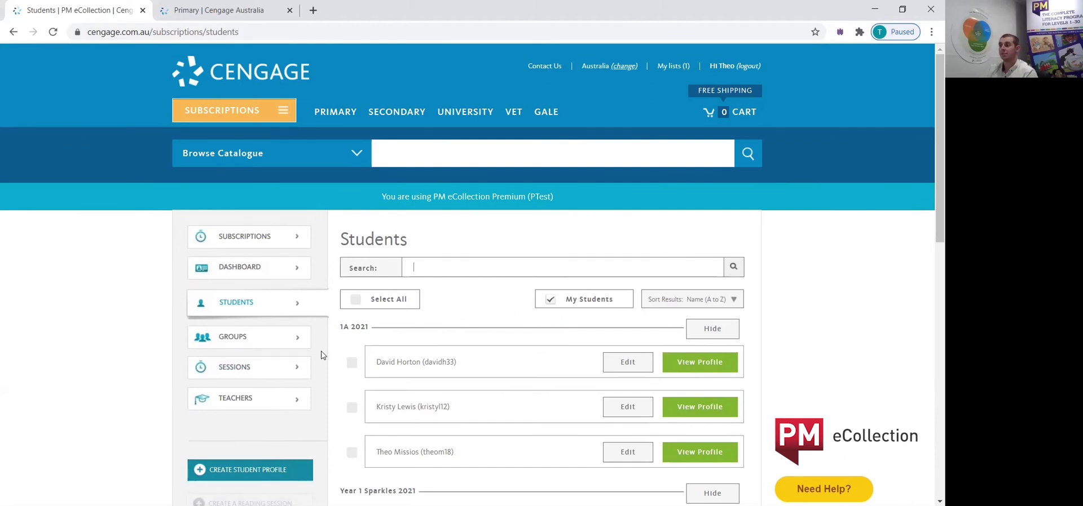
- Search the teacher list for the departing teacher by full name, using the suggested match
{"action": "left_click", "coordinate": [231, 401]}
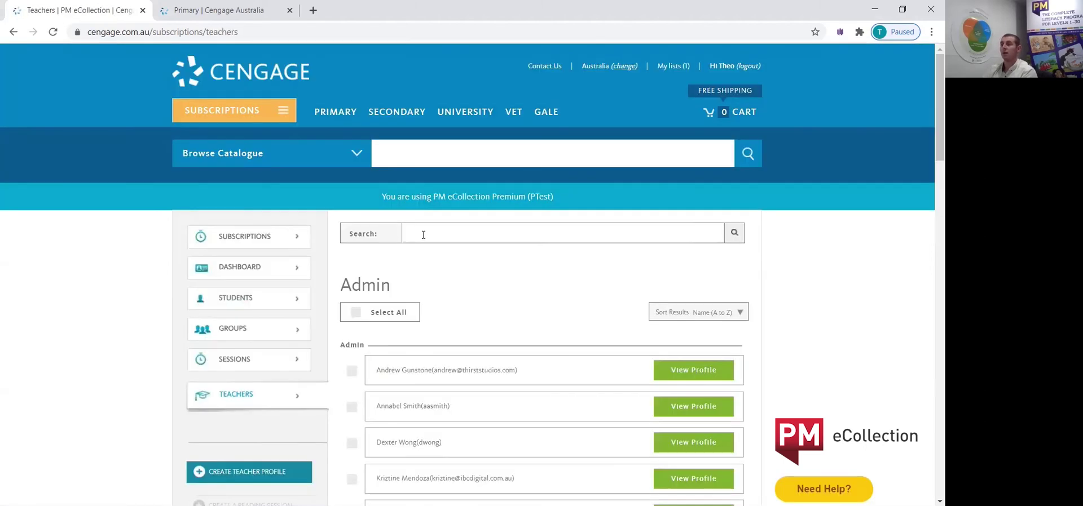
{"action": "type", "text": "tom"}
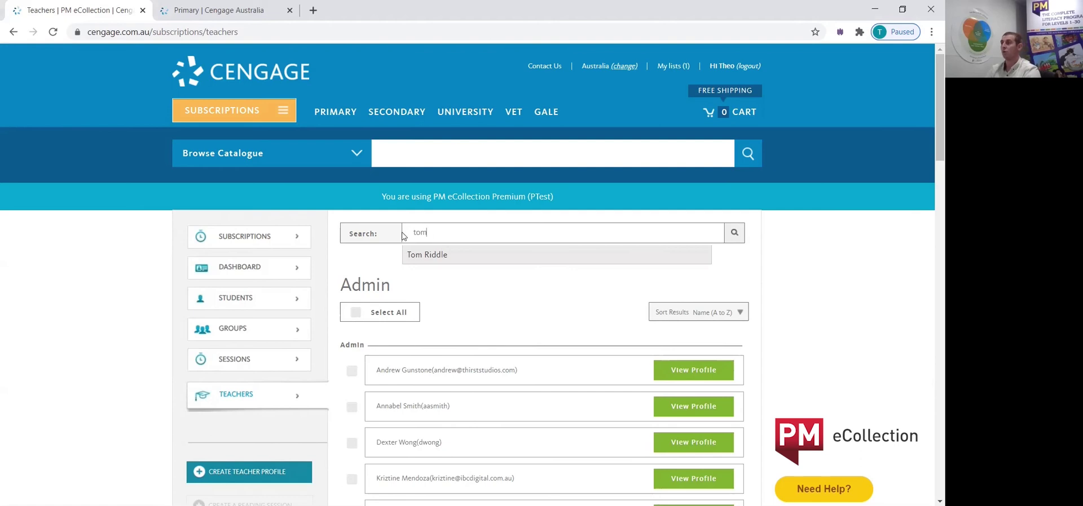
{"action": "left_click", "coordinate": [440, 252]}
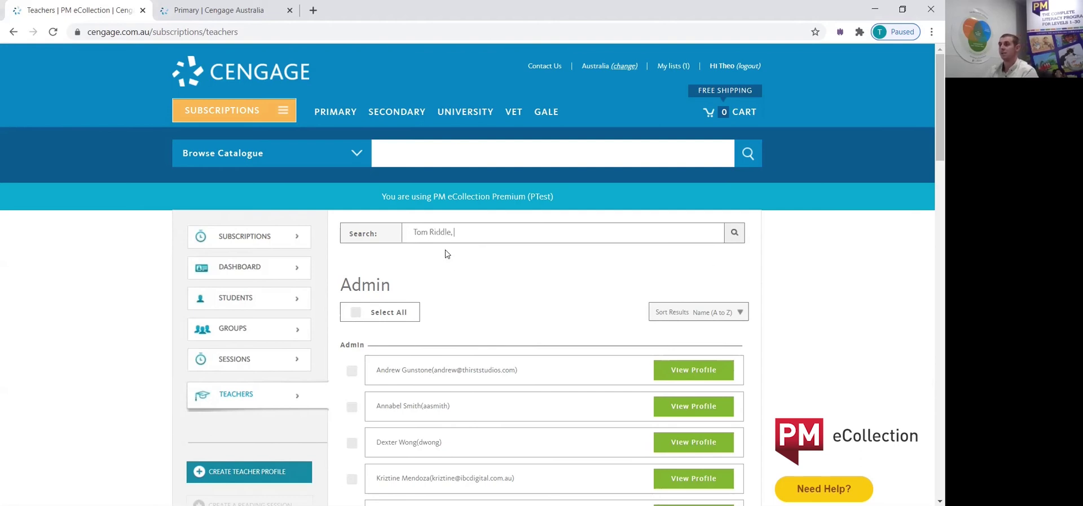
{"action": "left_click", "coordinate": [734, 234]}
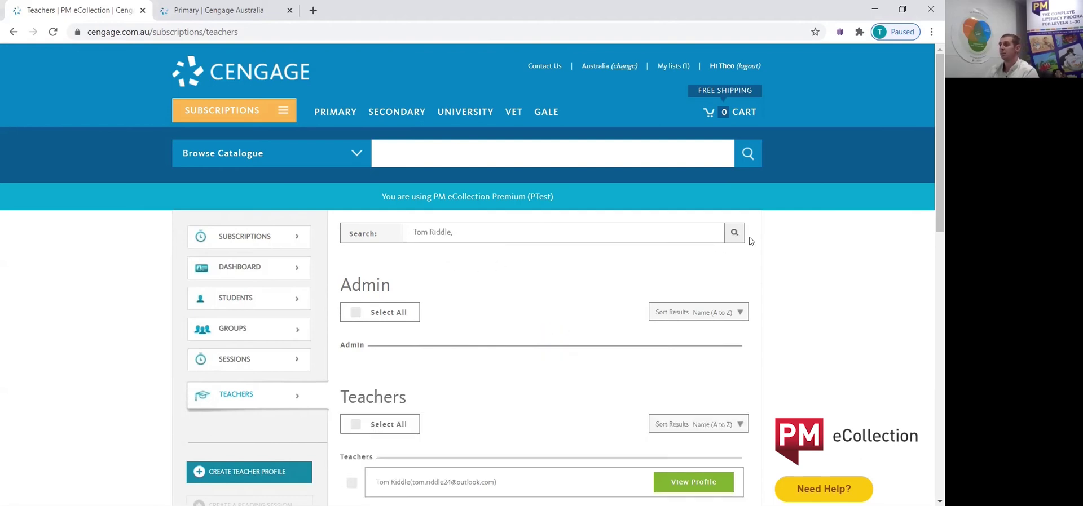
- Delete the profile of the teacher found under Teachers and confirm the deletion
{"action": "scroll", "coordinate": [350, 368], "scroll_direction": "down", "scroll_amount": 2}
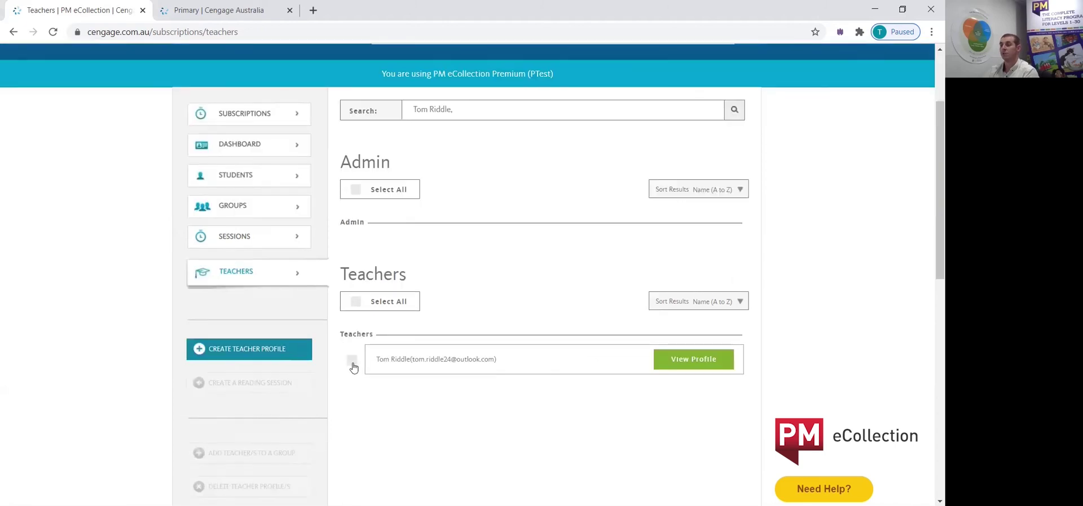
{"action": "left_click", "coordinate": [352, 364]}
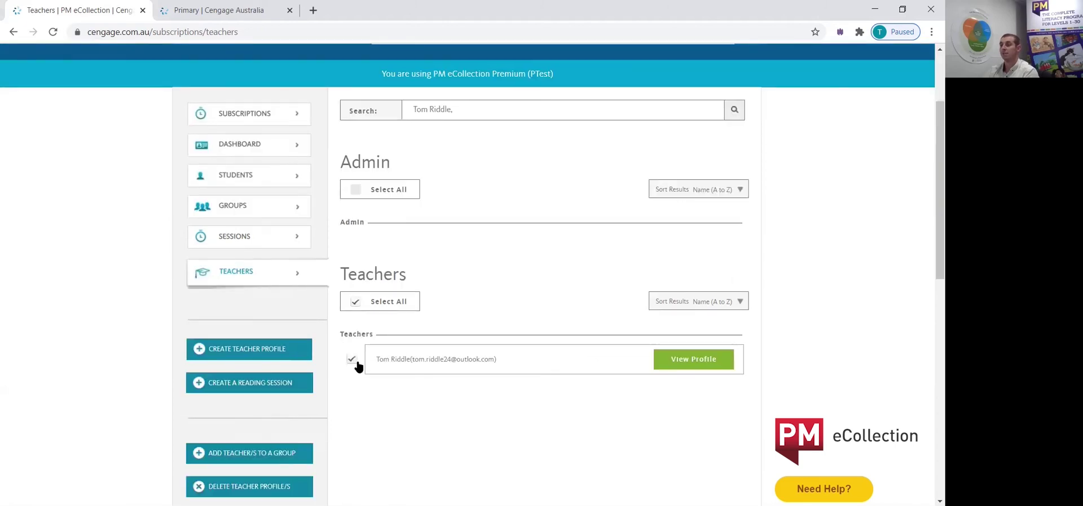
{"action": "scroll", "coordinate": [357, 371], "scroll_direction": "down", "scroll_amount": 1}
{"action": "scroll", "coordinate": [356, 370], "scroll_direction": "down", "scroll_amount": 1}
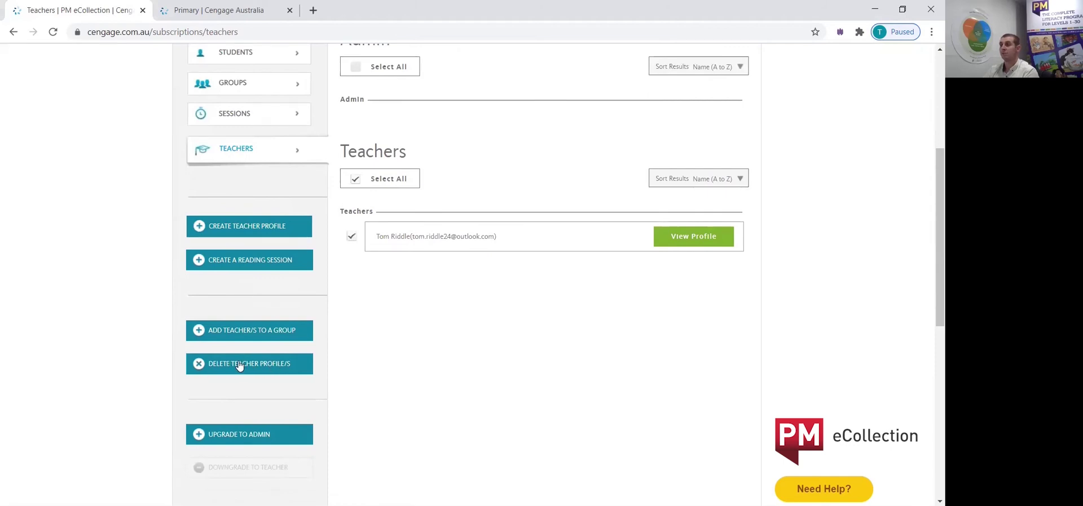
{"action": "left_click", "coordinate": [239, 365]}
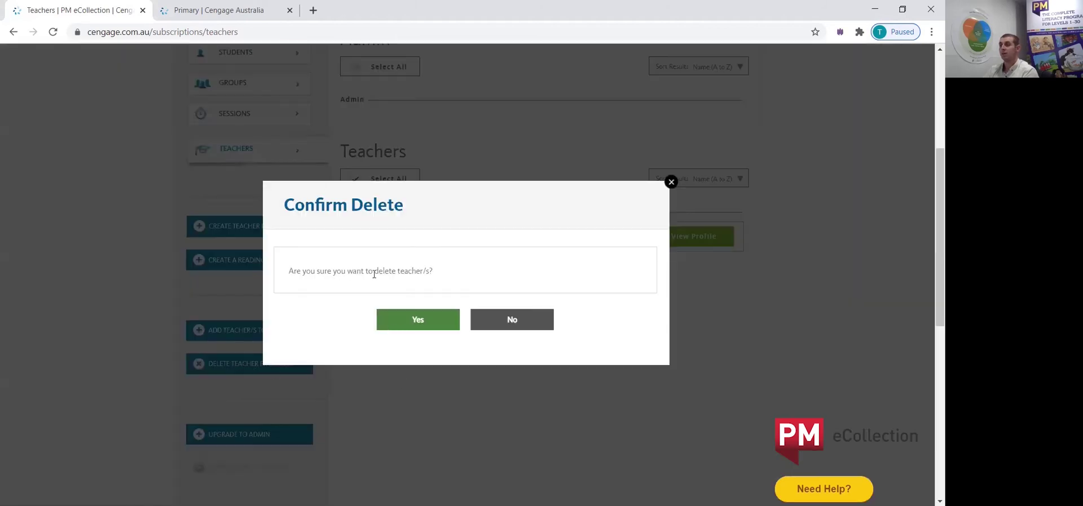
{"action": "left_click", "coordinate": [419, 321]}
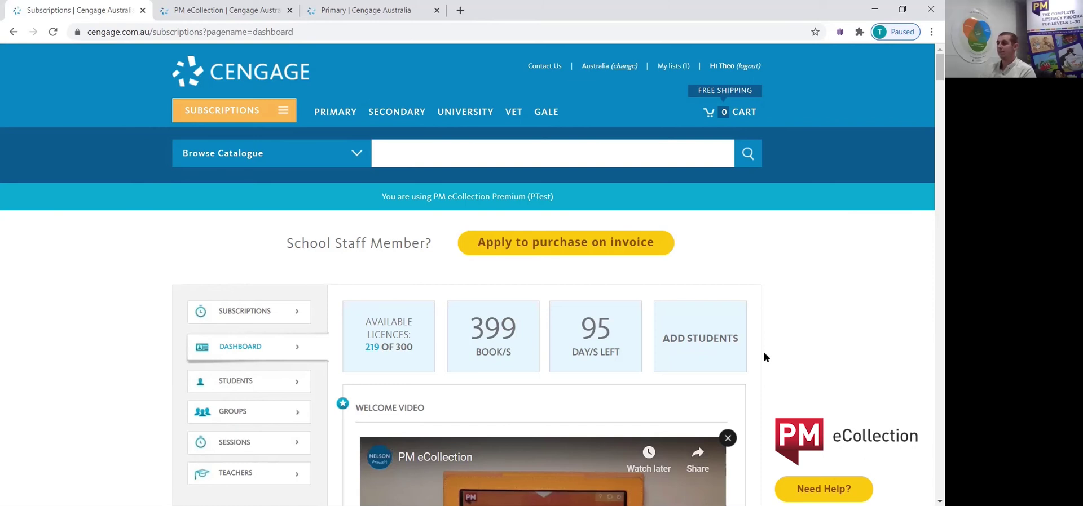
- Start creating a student profile from the Students page to view the available creation methods
{"action": "scroll", "coordinate": [764, 355], "scroll_direction": "down", "scroll_amount": 1}
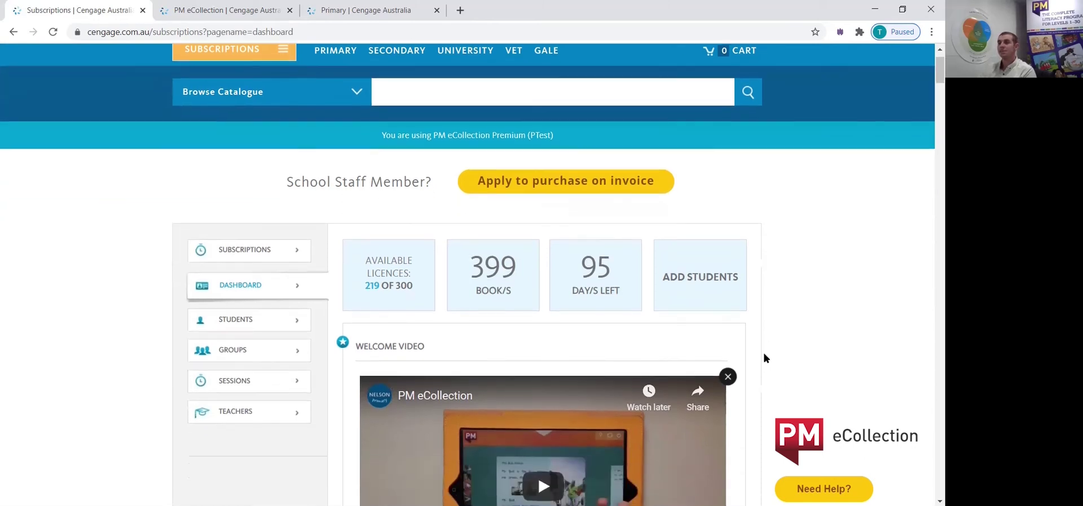
{"action": "left_click", "coordinate": [222, 323]}
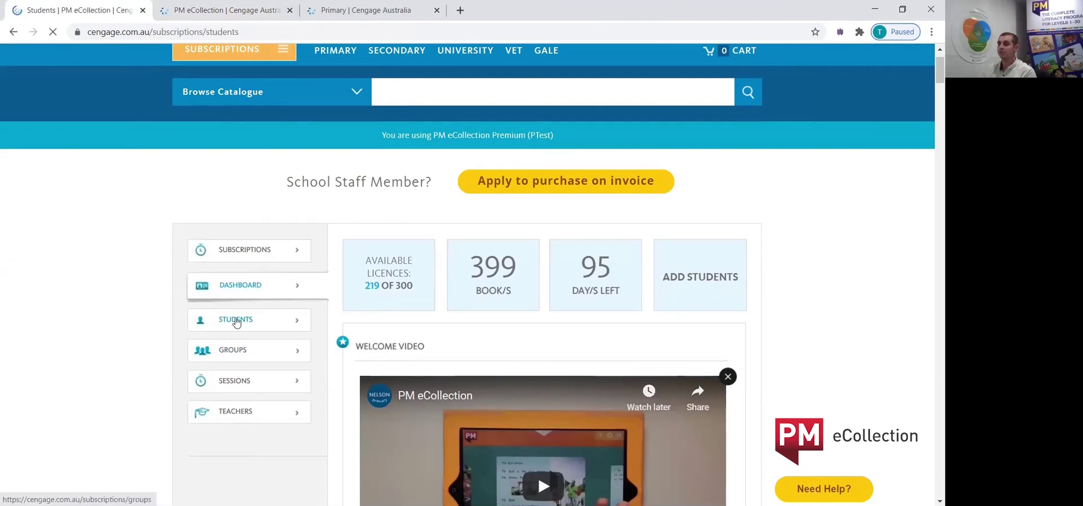
{"action": "scroll", "coordinate": [252, 314], "scroll_direction": "down", "scroll_amount": 2}
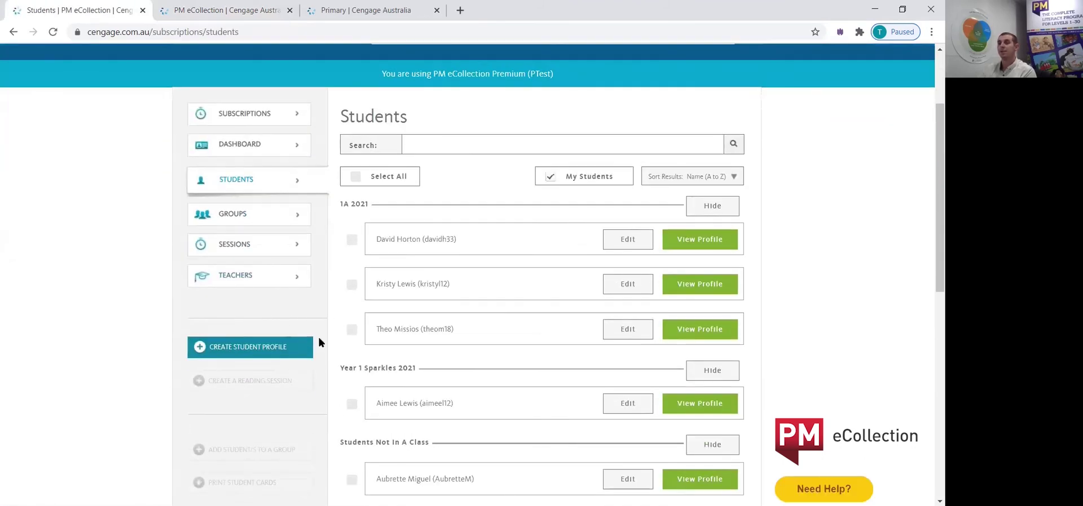
{"action": "left_click", "coordinate": [239, 350]}
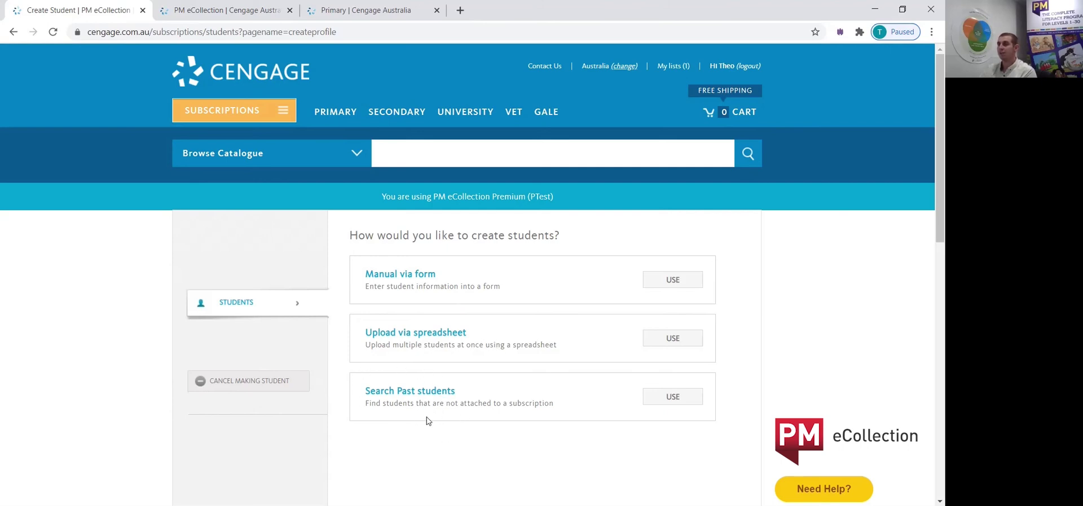
- View the PM eCollection support video on creating student profiles by individual and bulk upload, and return to the Students list
{"action": "left_click", "coordinate": [222, 13]}
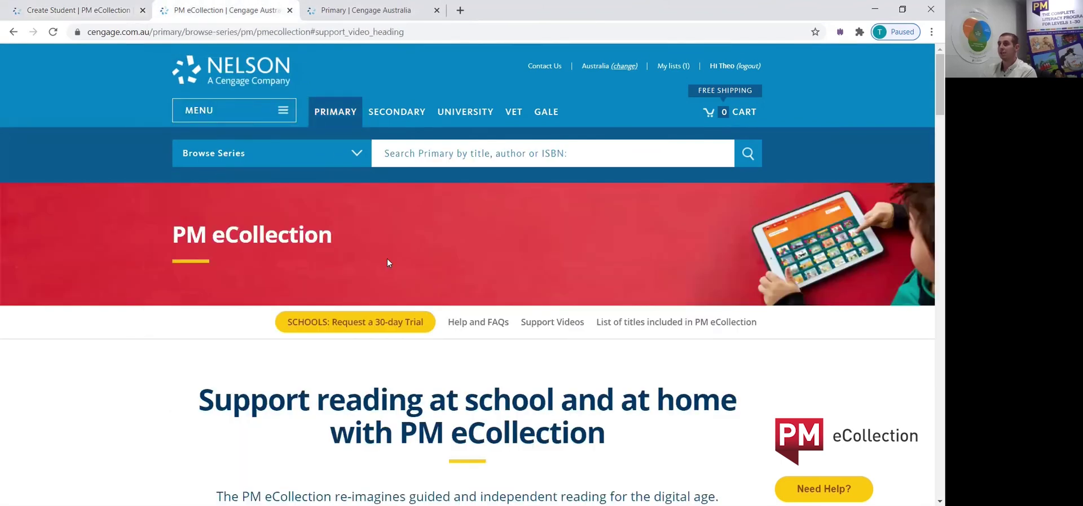
{"action": "left_click", "coordinate": [558, 325]}
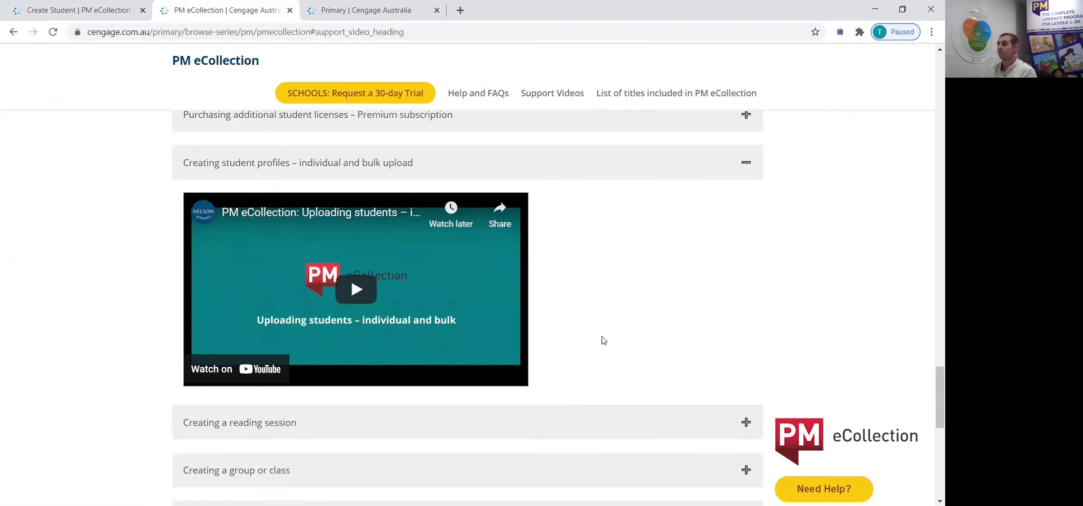
{"action": "key", "text": "ctrl+shift+Tab"}
{"action": "left_click", "coordinate": [230, 308]}
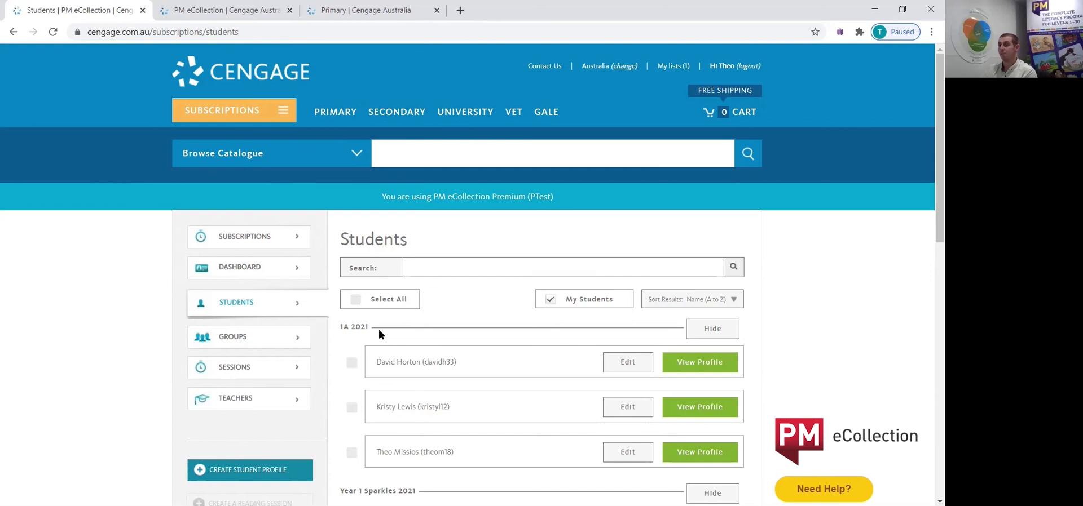
- Go back to the subscription dashboard and log back in to the account after leaving it
{"action": "left_click", "coordinate": [239, 269]}
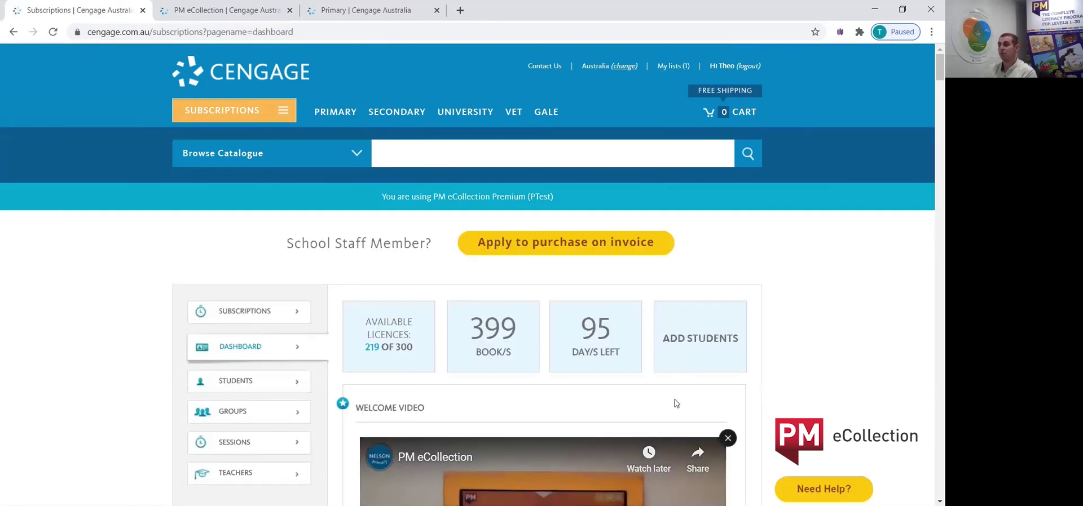
{"action": "left_click", "coordinate": [706, 335]}
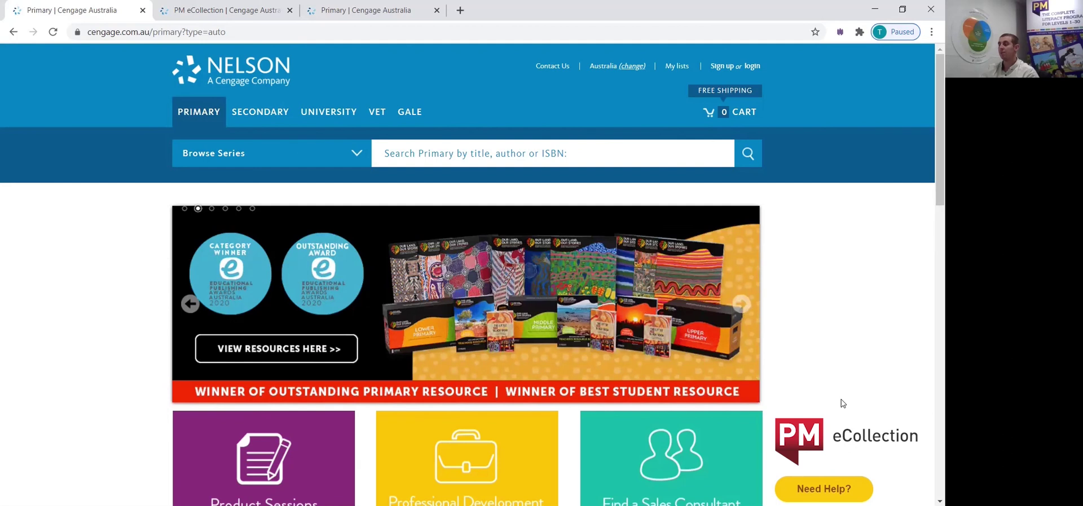
{"action": "left_click", "coordinate": [752, 66]}
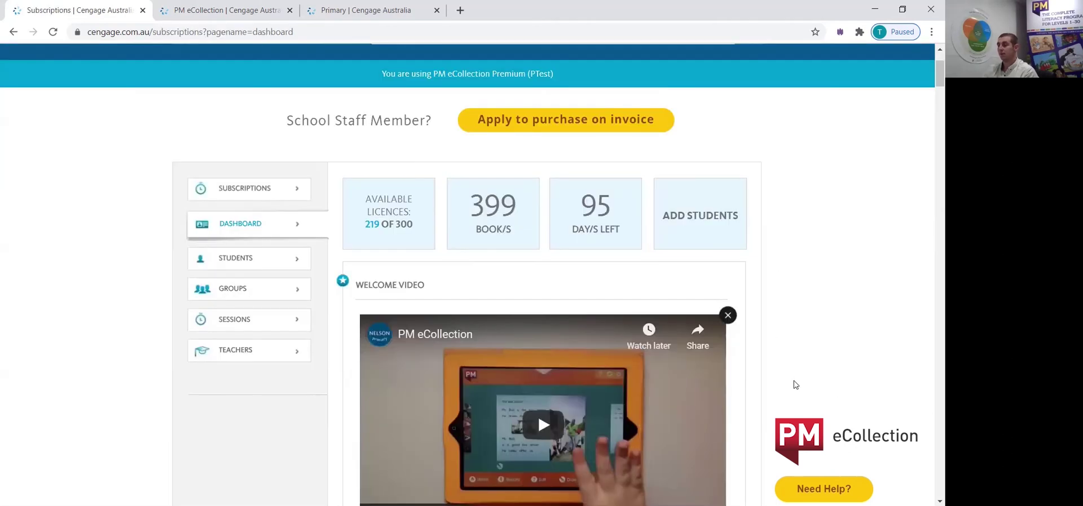
- Generate printable student login cards for the class 1A 2021 and return to the class profile
{"action": "left_click", "coordinate": [254, 298]}
{"action": "scroll", "coordinate": [530, 309], "scroll_direction": "down", "scroll_amount": 1}
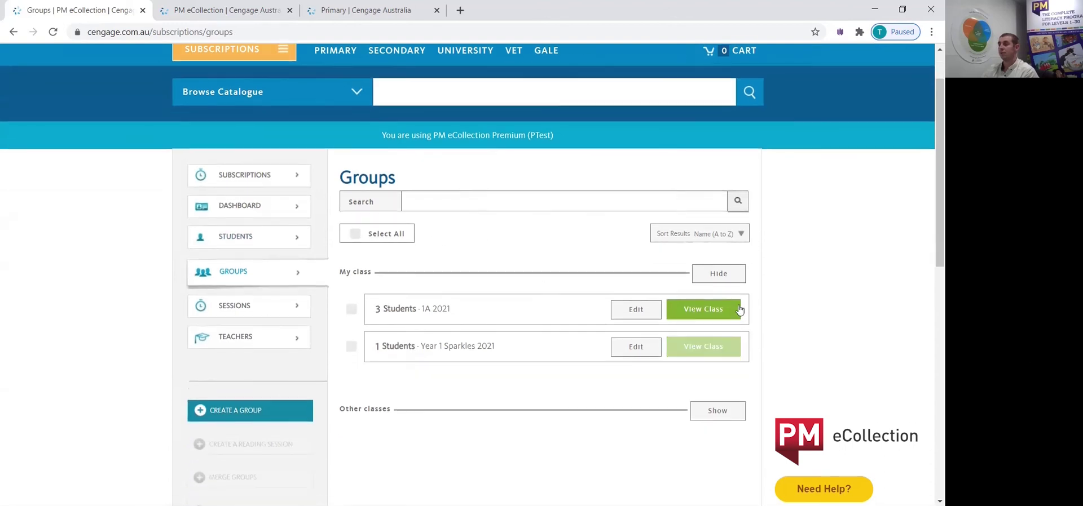
{"action": "left_click", "coordinate": [710, 313]}
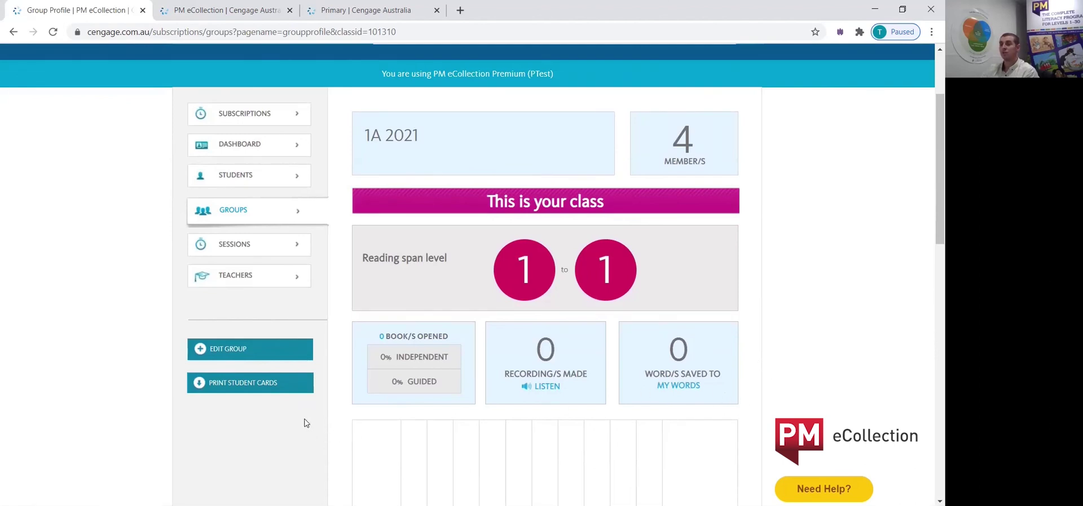
{"action": "left_click", "coordinate": [263, 387]}
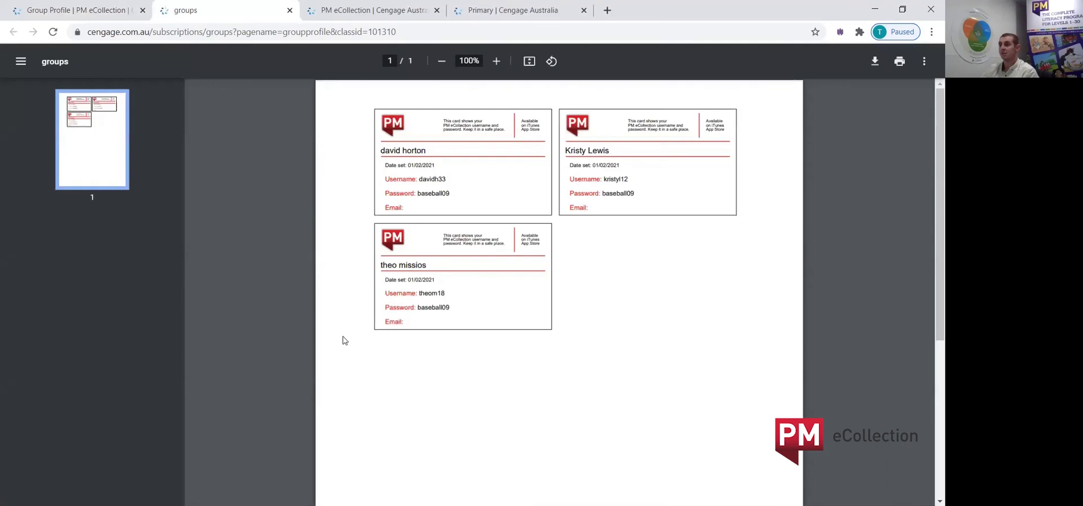
{"action": "left_click", "coordinate": [63, 12]}
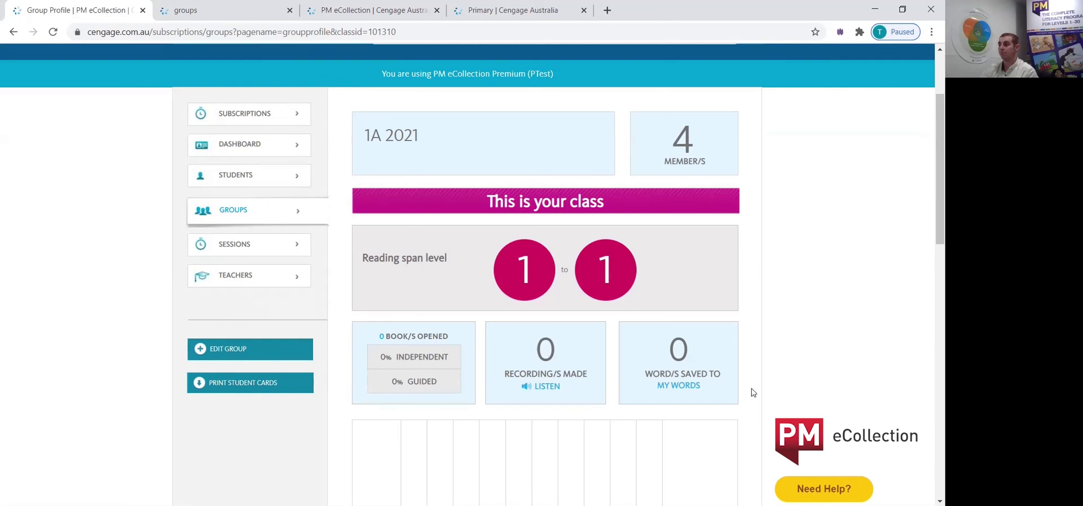
- Open the Start of School Year Guide from the PM eCollection Help and FAQs on the Primary site
{"action": "left_click", "coordinate": [495, 15]}
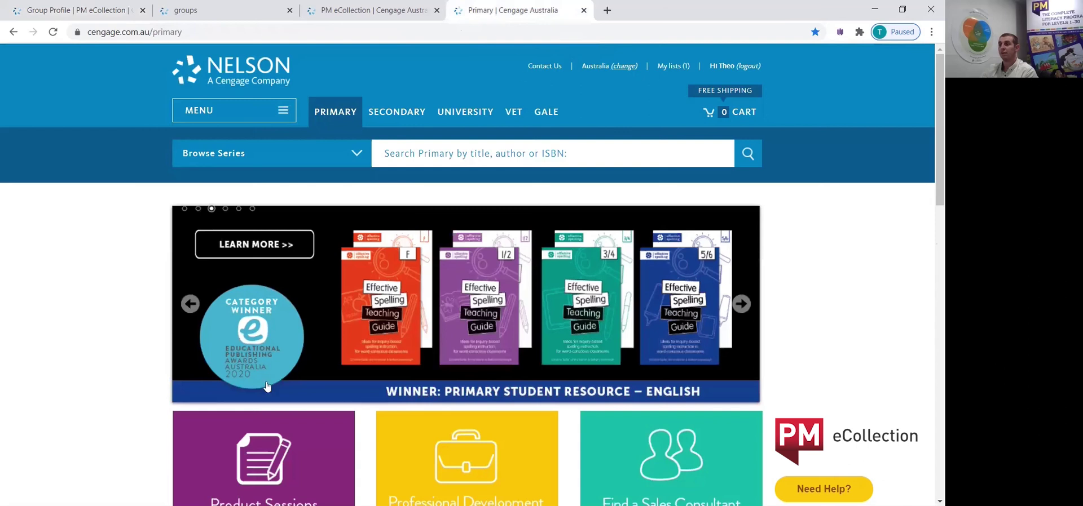
{"action": "scroll", "coordinate": [153, 411], "scroll_direction": "down", "scroll_amount": 3}
{"action": "scroll", "coordinate": [153, 403], "scroll_direction": "down", "scroll_amount": 1}
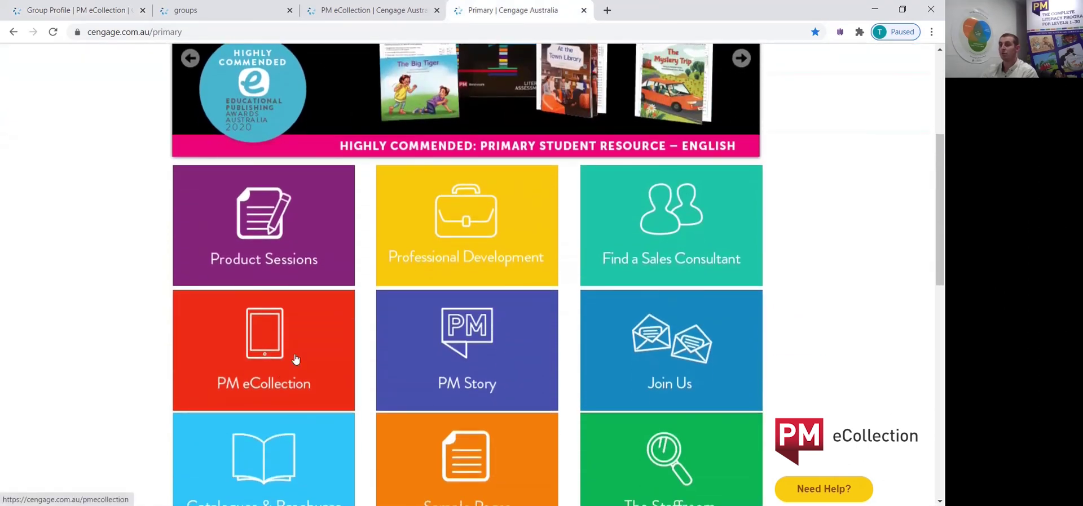
{"action": "left_click", "coordinate": [262, 348]}
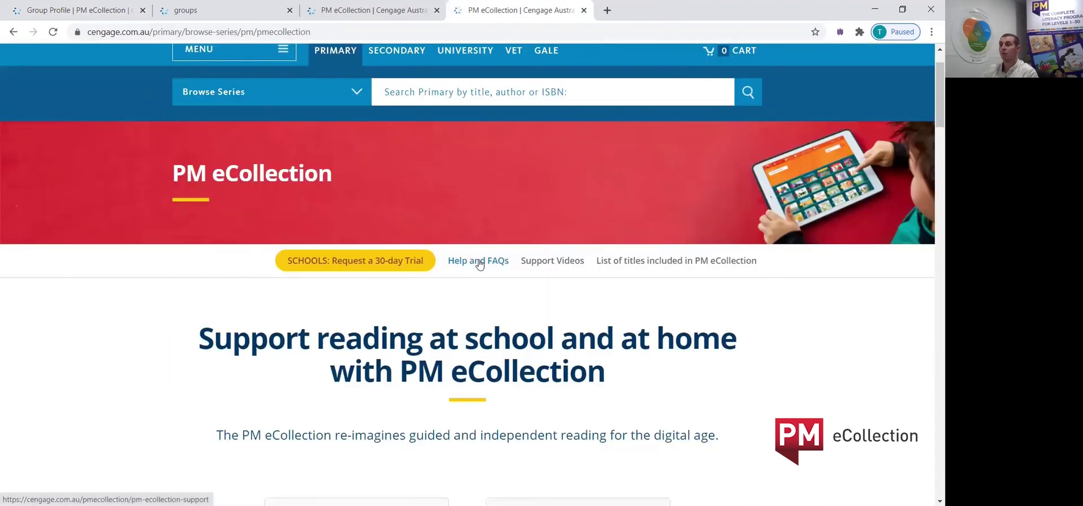
{"action": "left_click", "coordinate": [478, 263]}
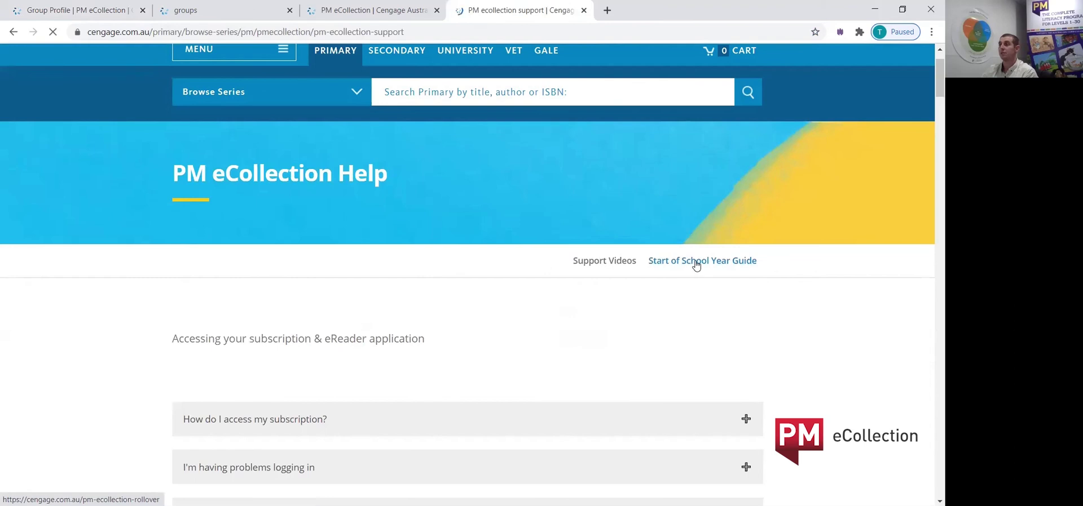
{"action": "left_click", "coordinate": [696, 262]}
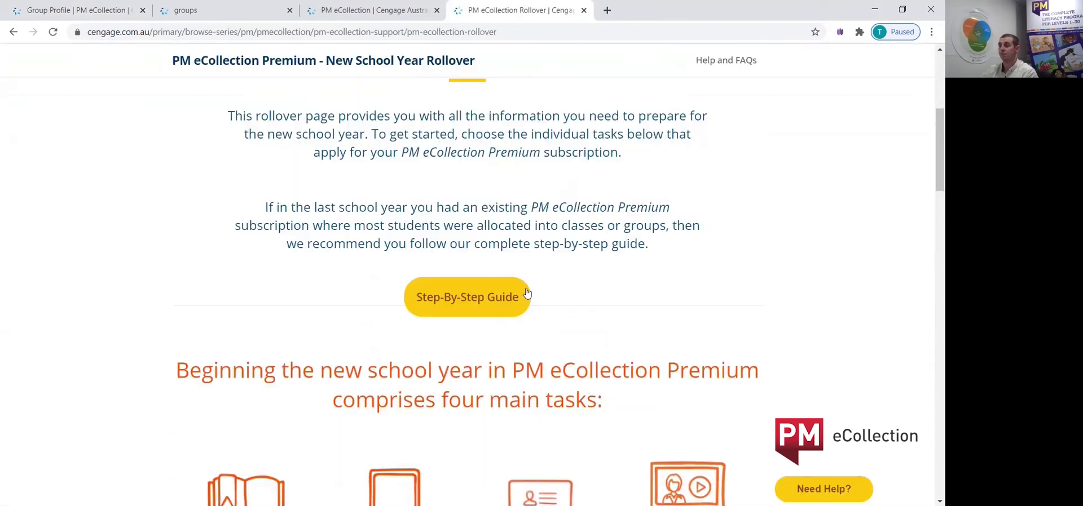
- Open the Step-By-Step rollover guide and look through its list of steps
{"action": "left_click", "coordinate": [466, 300]}
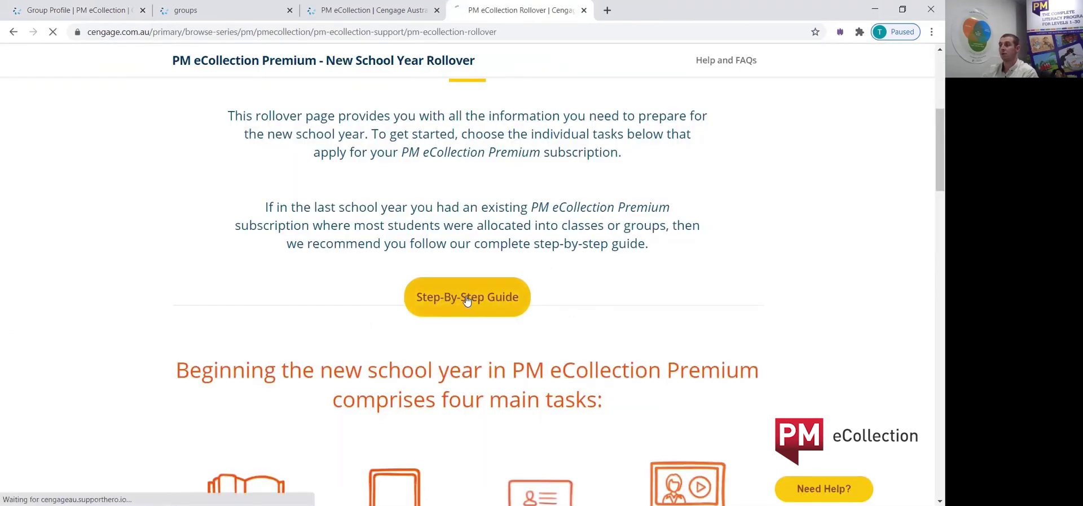
{"action": "scroll", "coordinate": [544, 311], "scroll_direction": "down", "scroll_amount": 7}
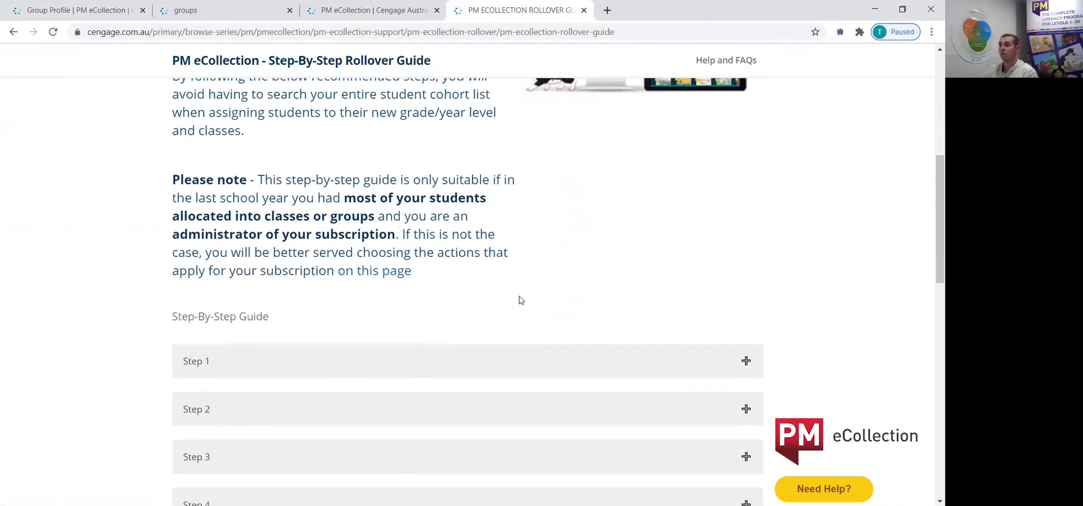
{"action": "scroll", "coordinate": [554, 302], "scroll_direction": "down", "scroll_amount": 3}
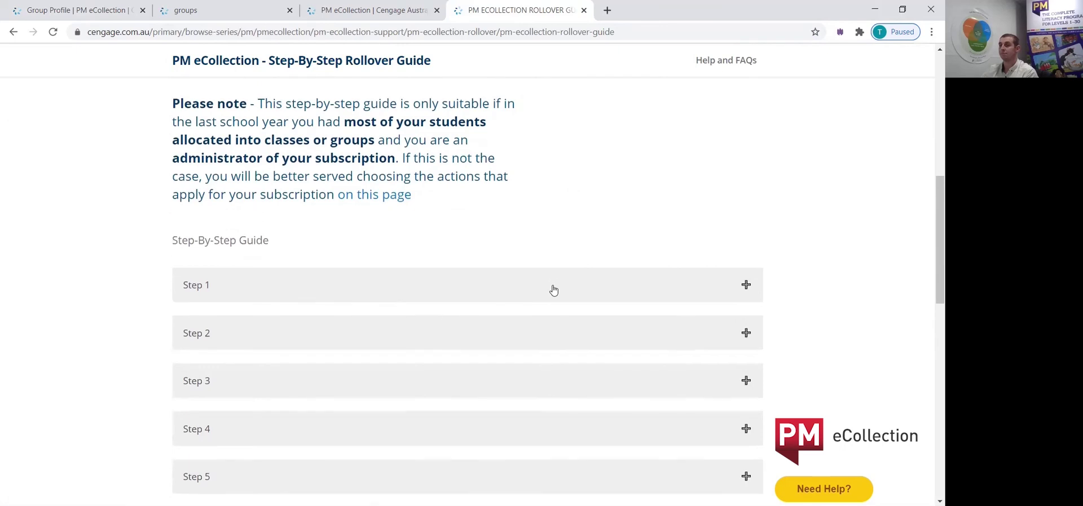
{"action": "scroll", "coordinate": [552, 291], "scroll_direction": "down", "scroll_amount": 3}
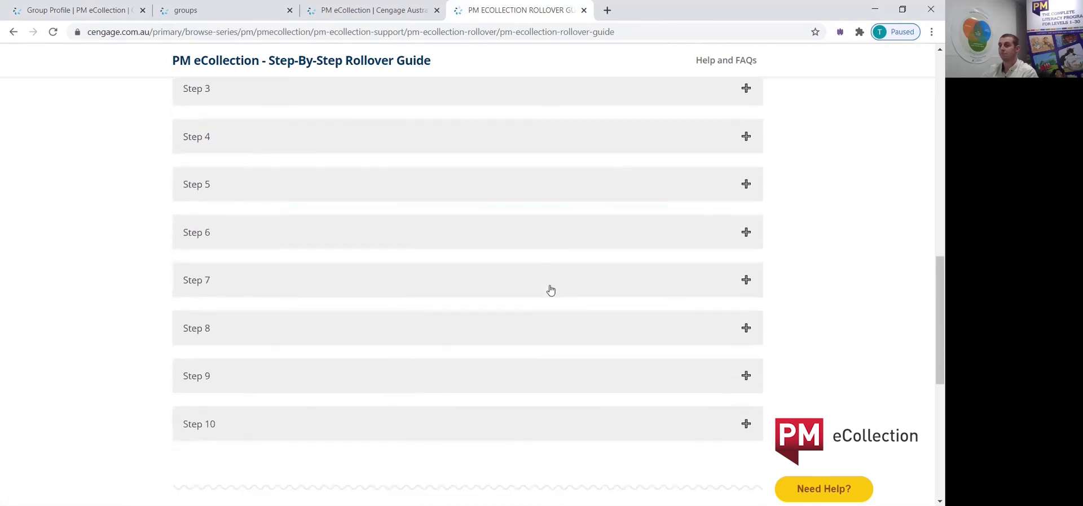